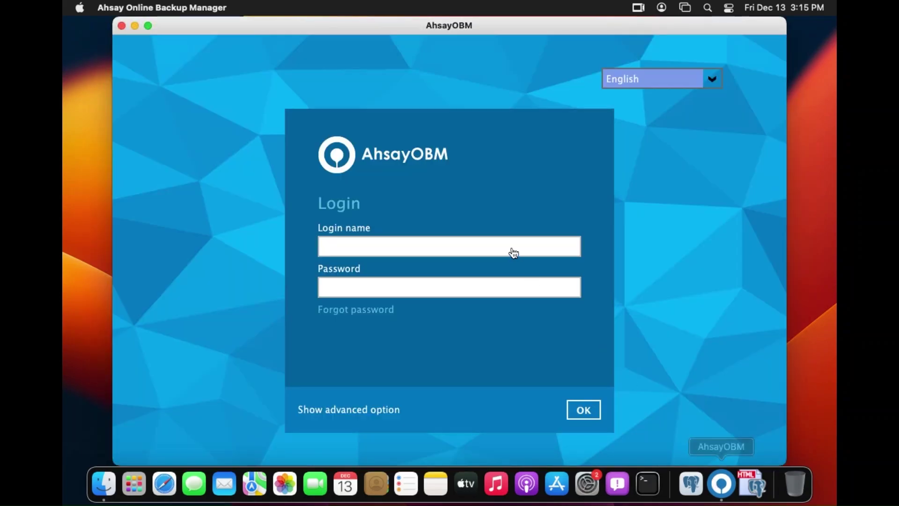
Log in with the login name "user" and the account password
click(512, 248)
text(user)
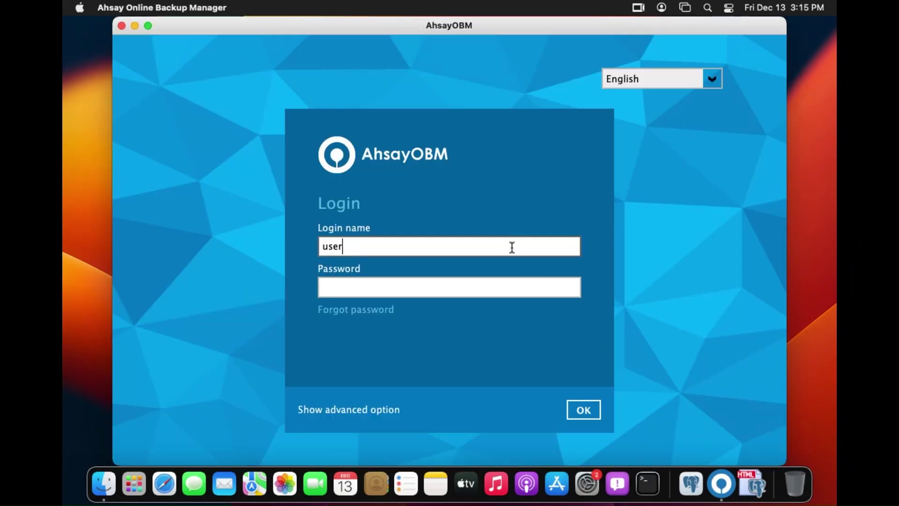
key(Tab)
text(*******)
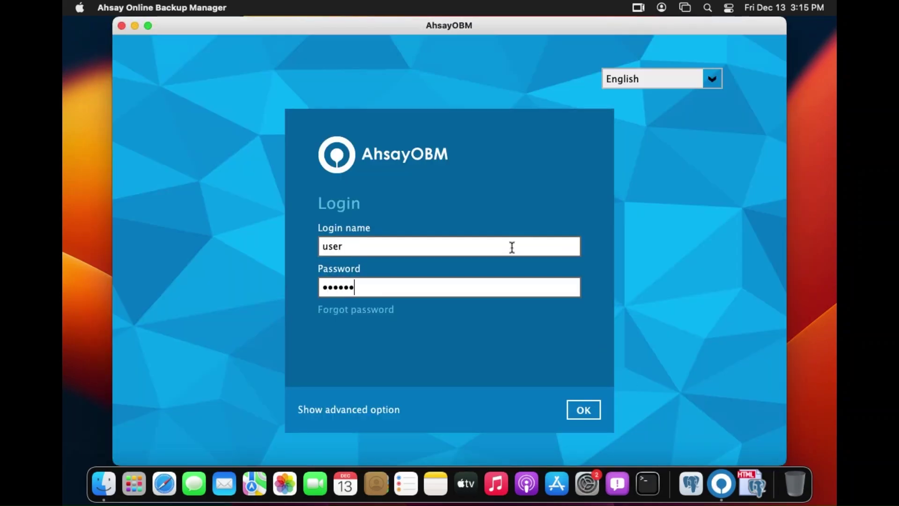
key(Return)
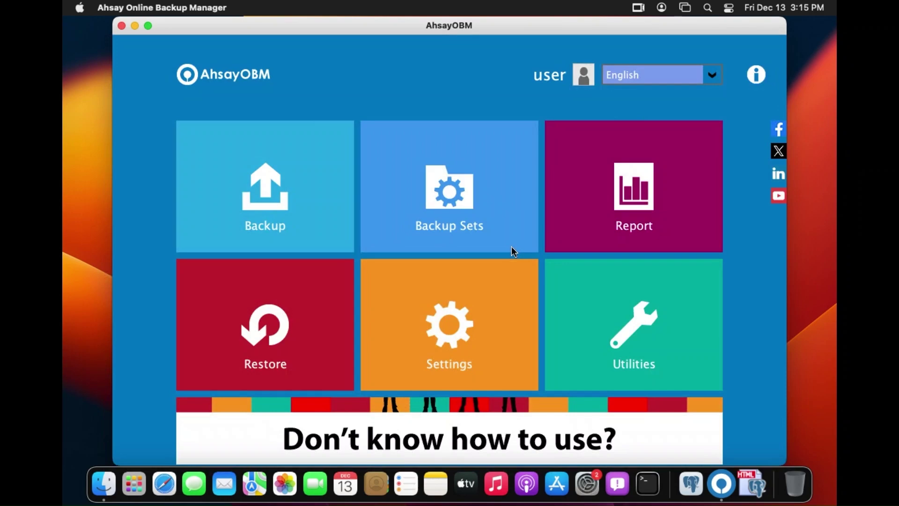
Add a new backup set and name it "PostgreSQL Backup"
click(502, 211)
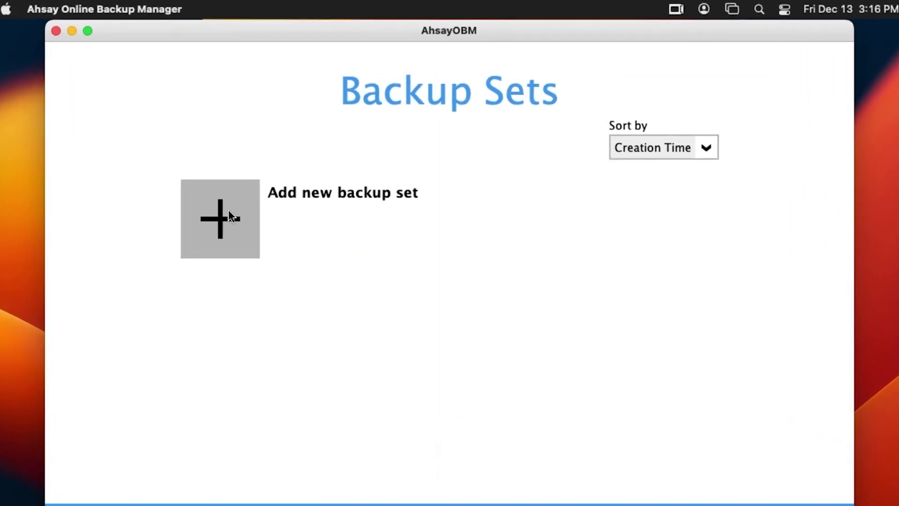
click(265, 179)
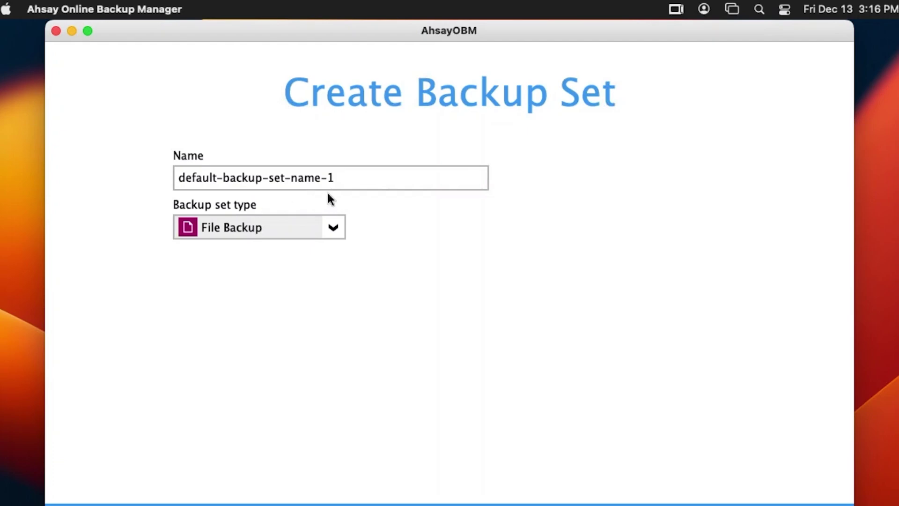
click(354, 178)
triple_click(356, 177)
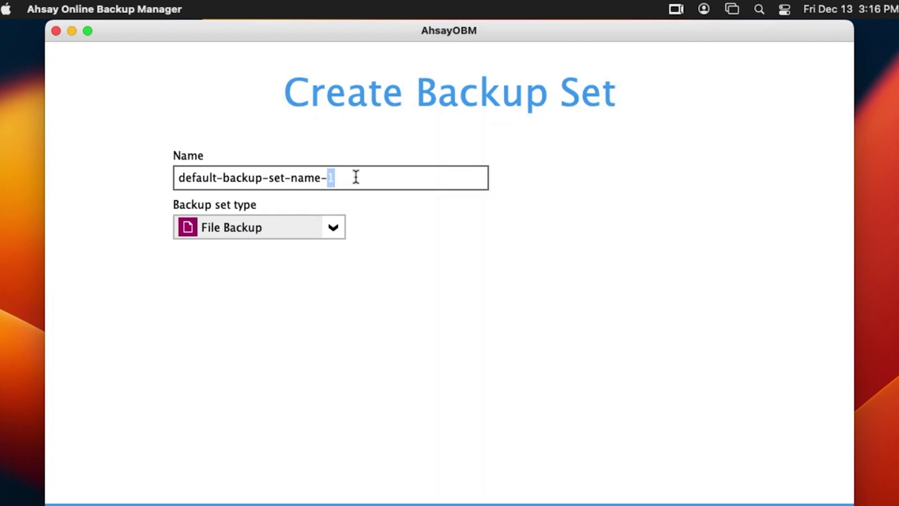
text(PostgreS)
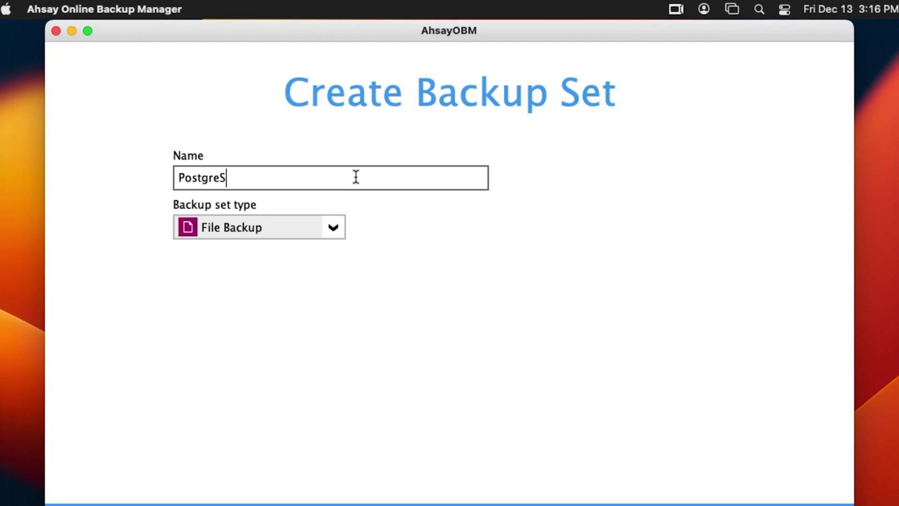
text(QL Backup)
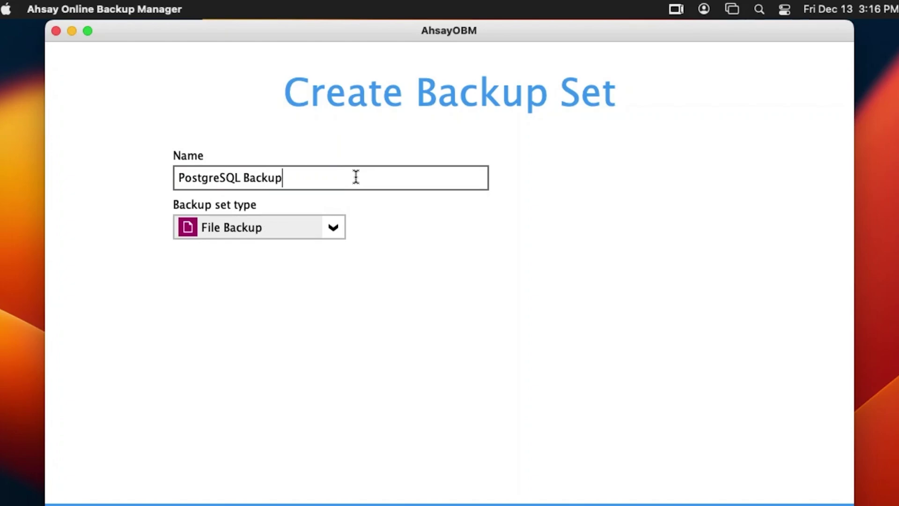
Set the backup set type to PostgreSQL Backup and enter the database password for the postgres login
click(314, 228)
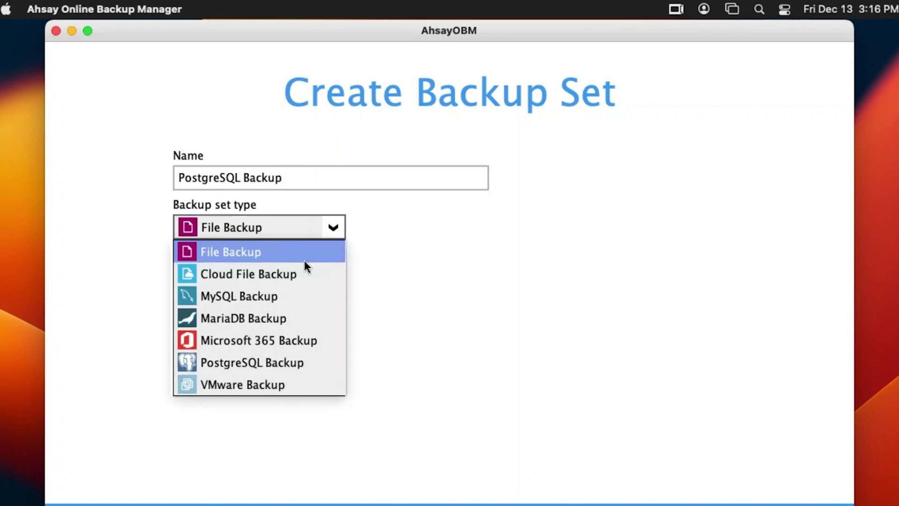
click(292, 362)
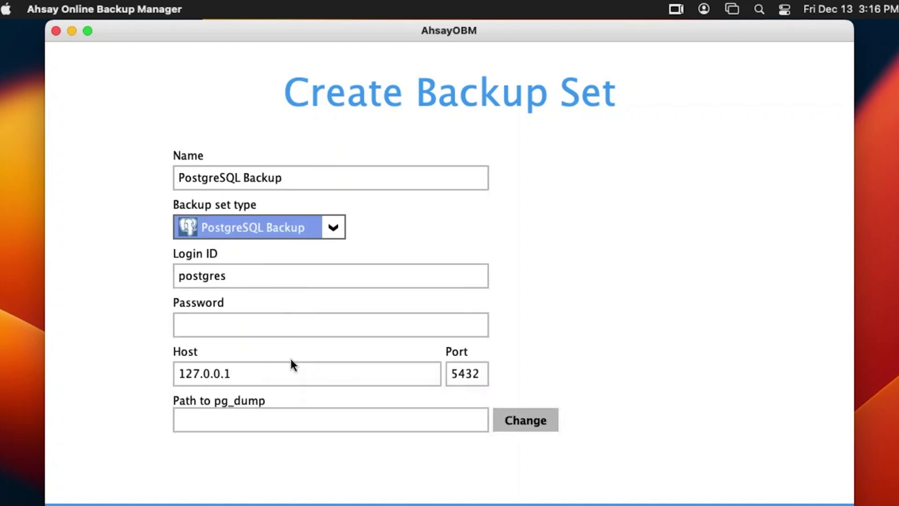
click(291, 323)
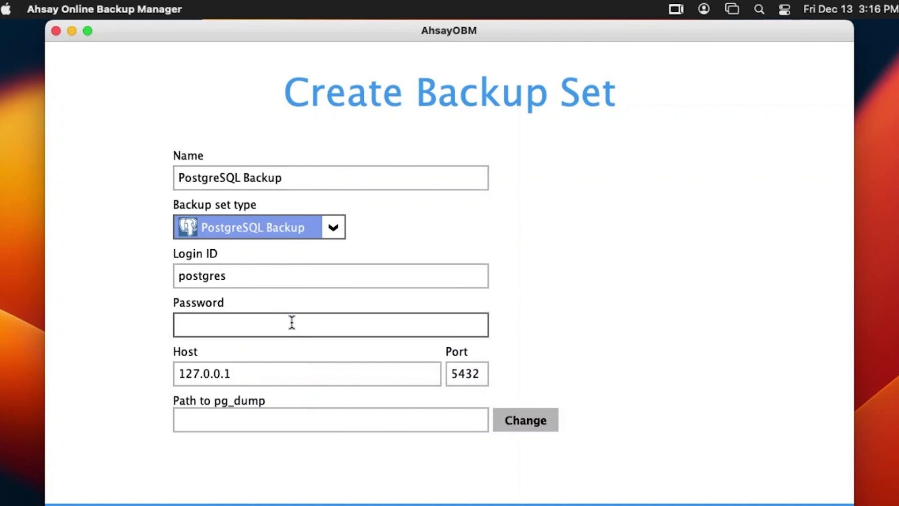
text(••••••••)
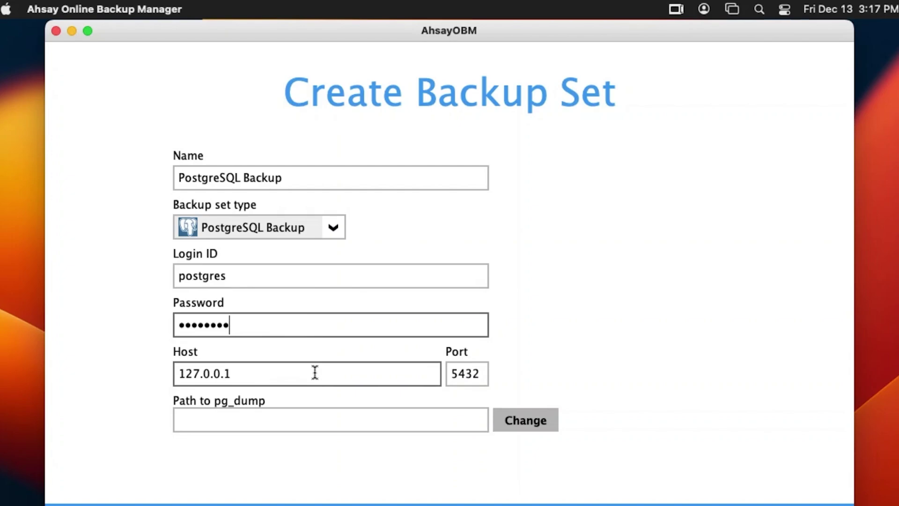
click(467, 372)
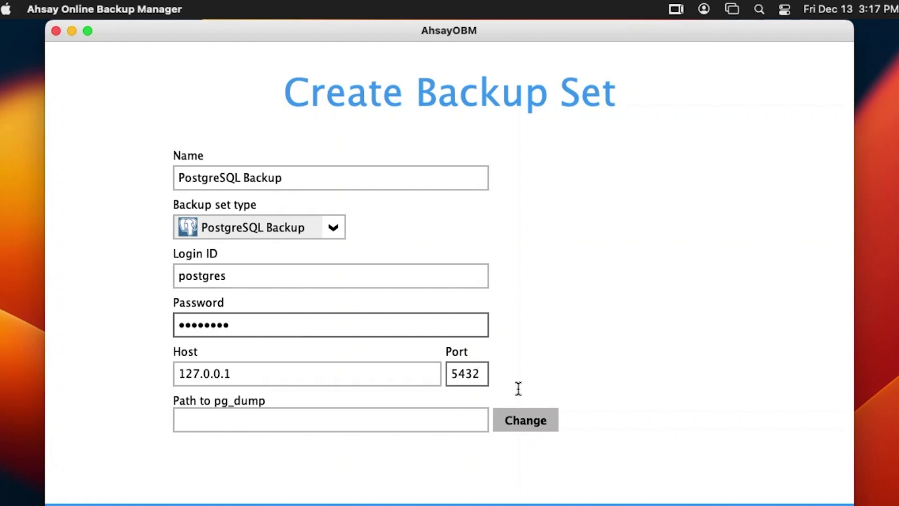
Set the path to pg_dump to /Library/PostgreSQL/16/bin/pg_dump and continue to the backup source
click(533, 421)
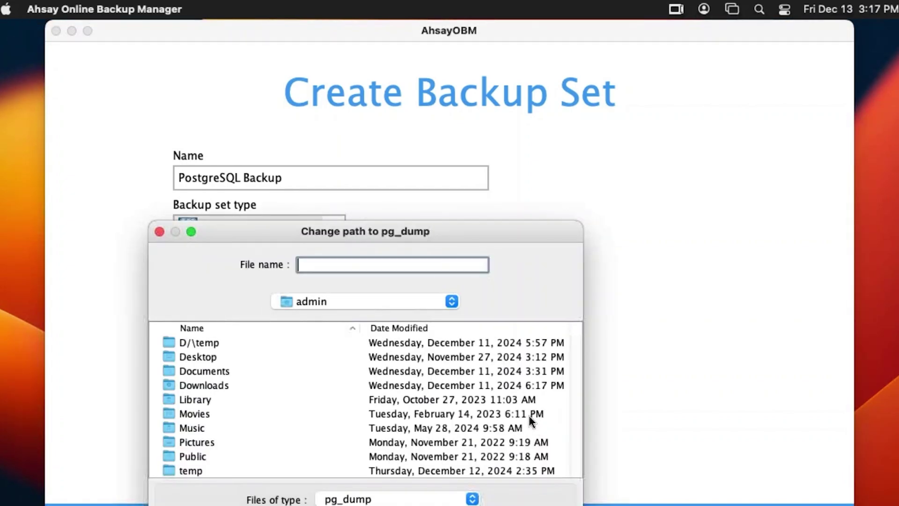
click(406, 306)
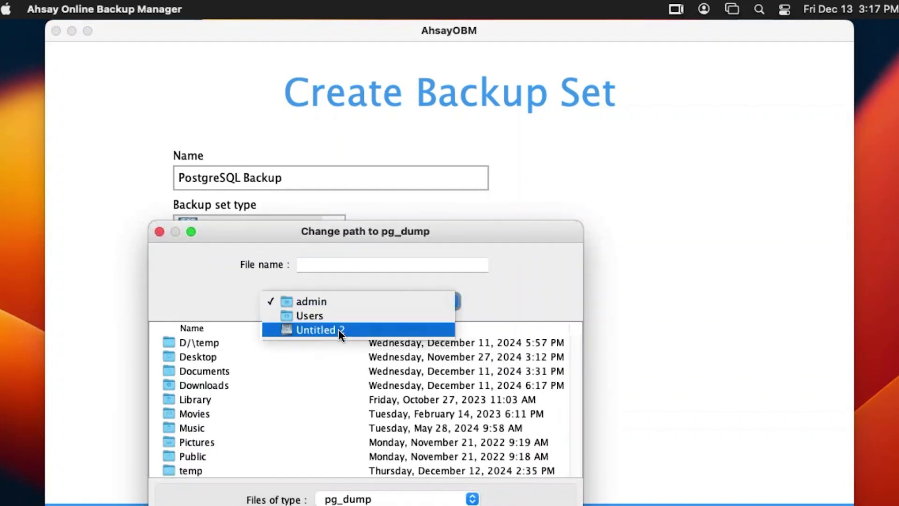
click(338, 329)
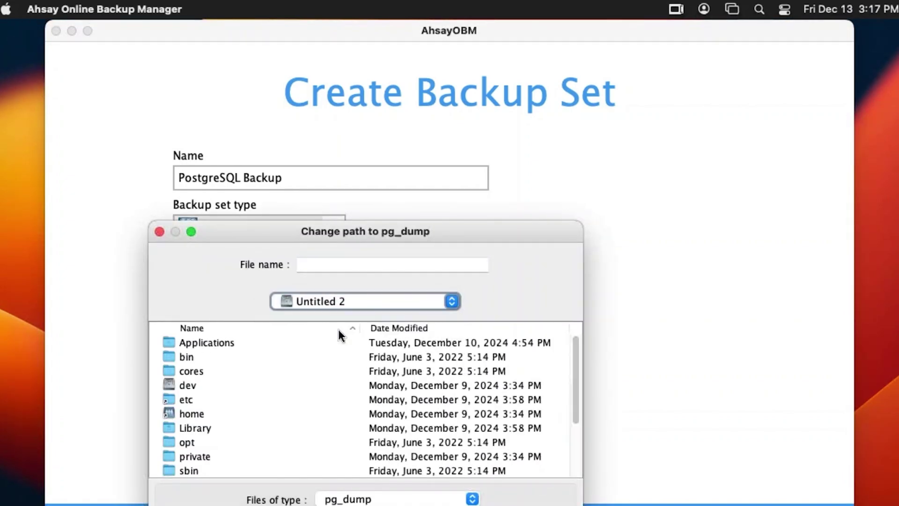
double_click(207, 429)
scroll(211, 412, down, 5)
double_click(209, 356)
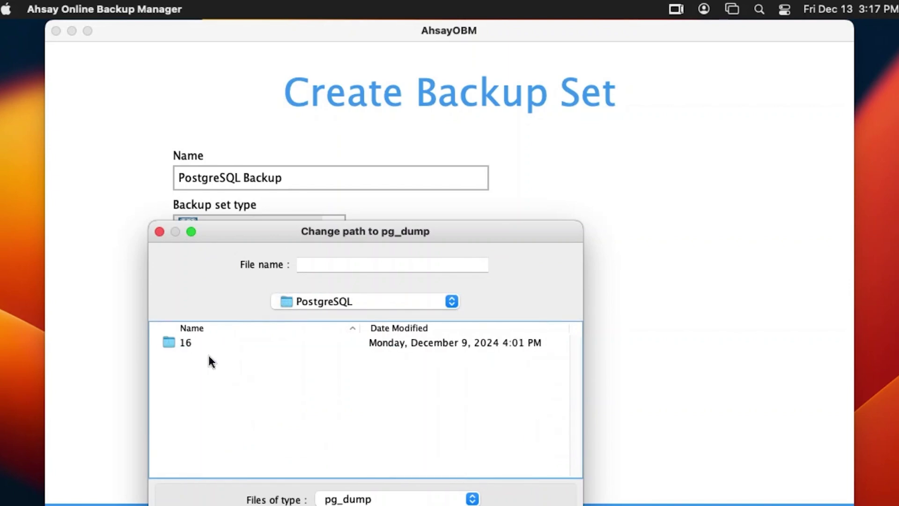
double_click(205, 344)
double_click(205, 343)
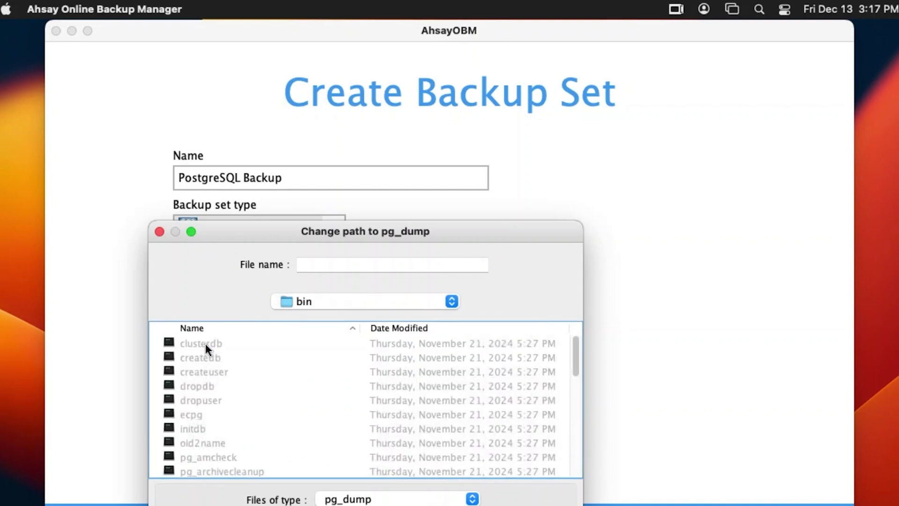
scroll(205, 344, down, 5)
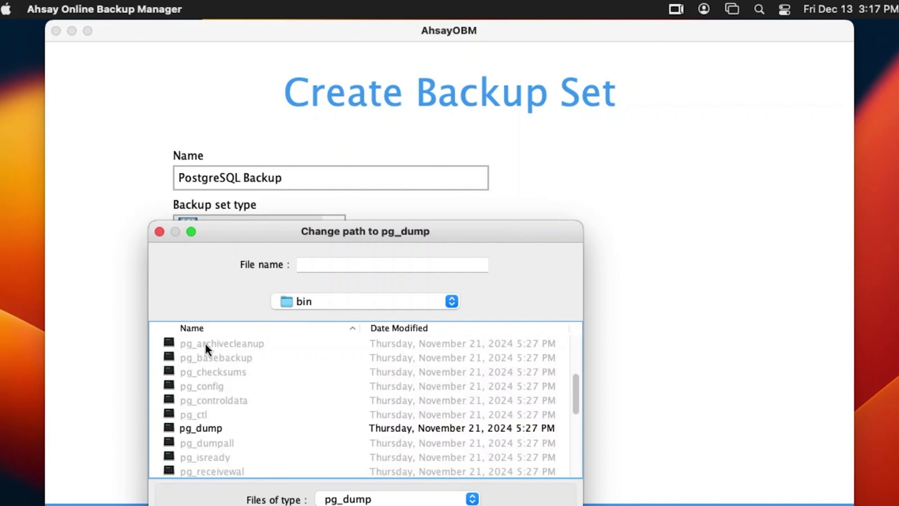
click(313, 430)
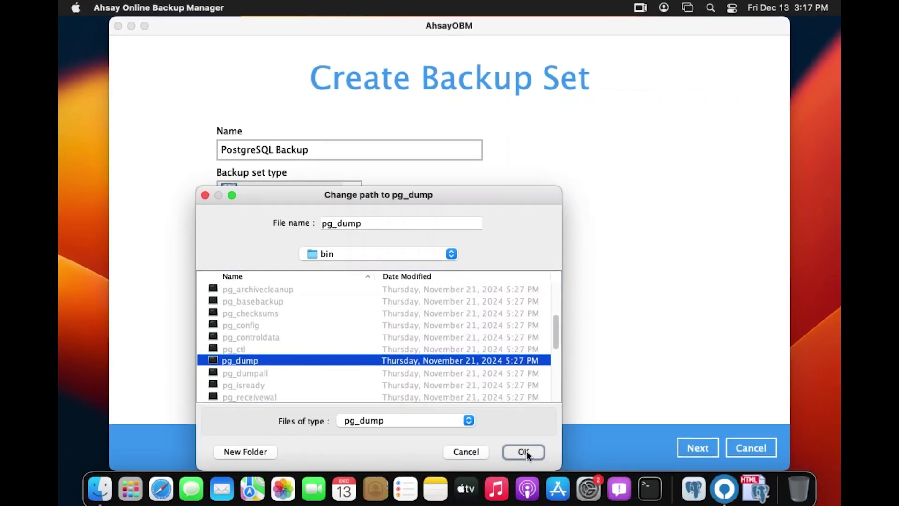
click(527, 452)
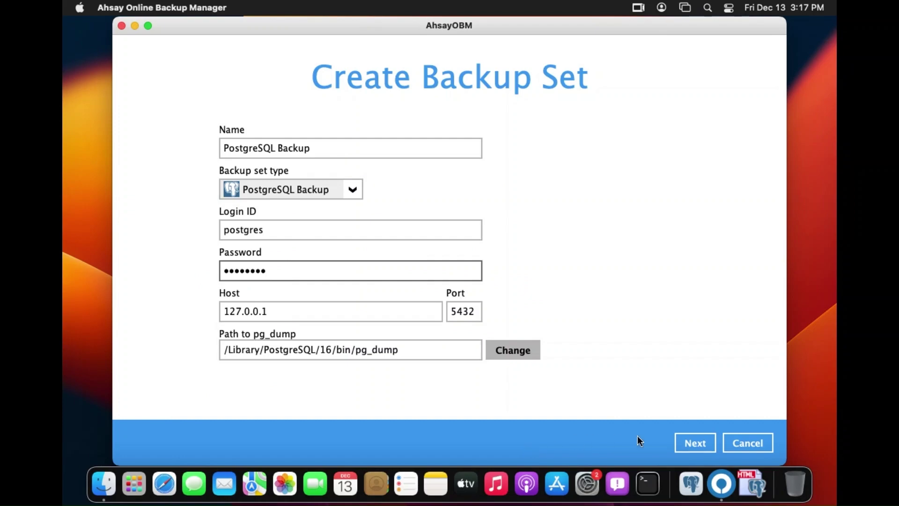
click(689, 440)
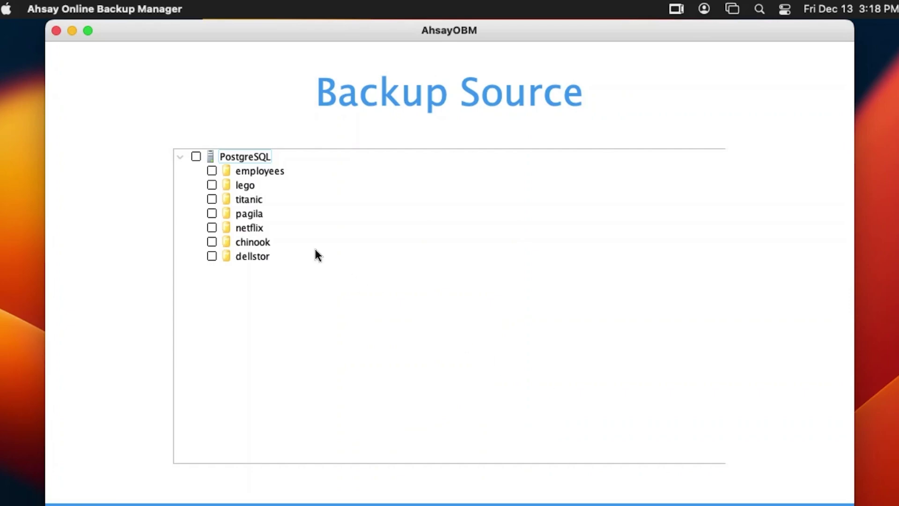
Select the whole PostgreSQL server as the backup source and turn on scheduled backup for the set
click(196, 157)
click(744, 477)
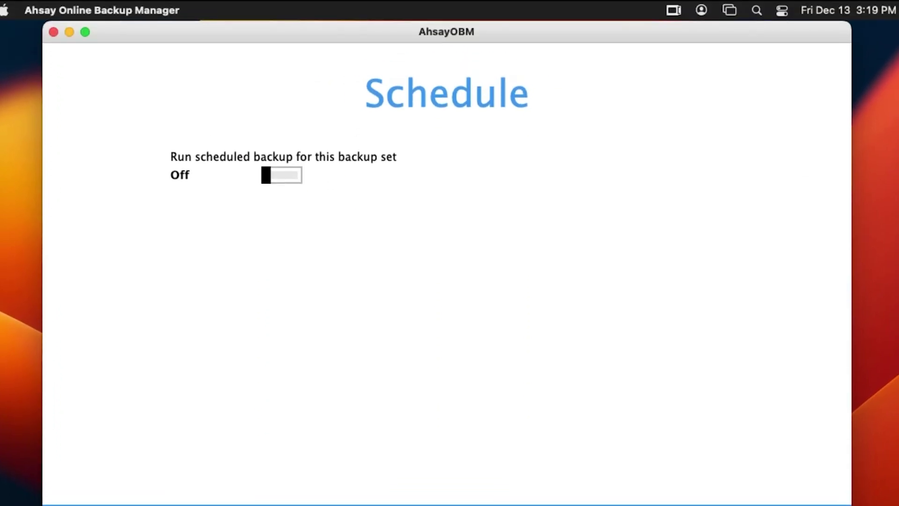
click(292, 177)
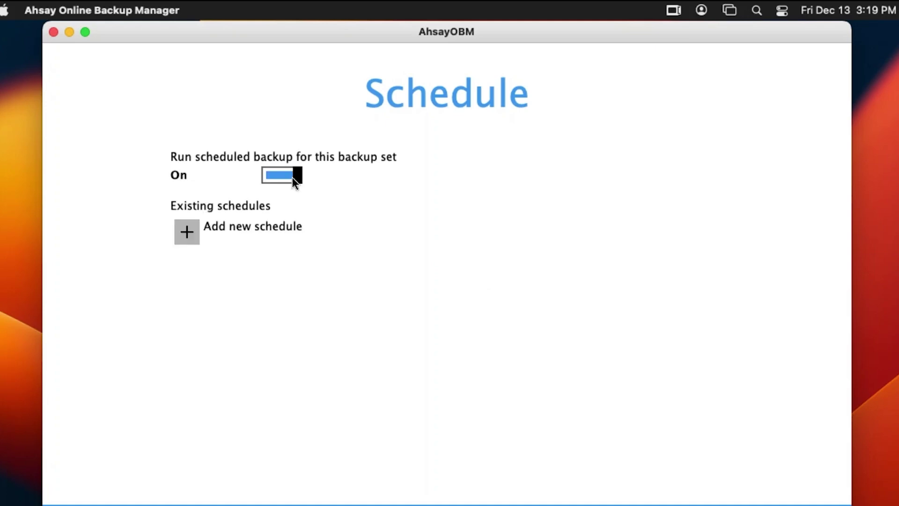
Add a new backup schedule named "Daily backup at 18:00", keeping the Daily type
click(186, 230)
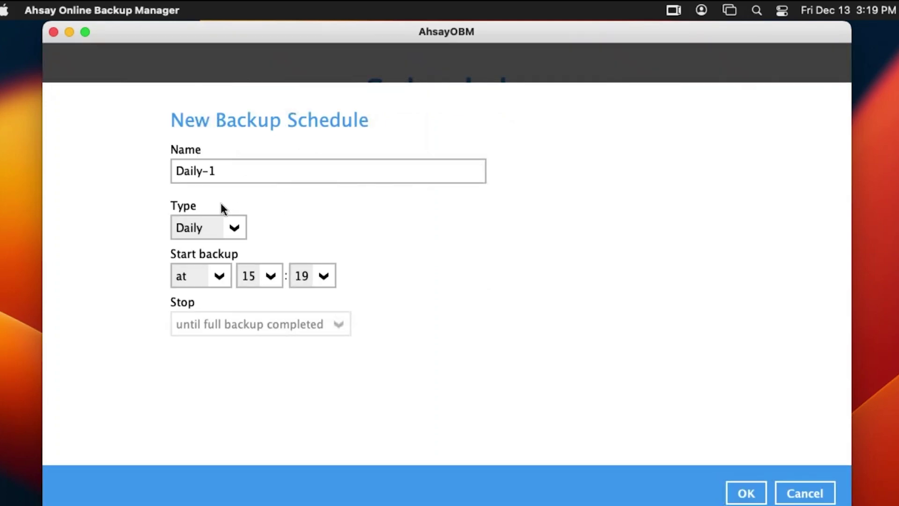
click(250, 171)
key(super+a)
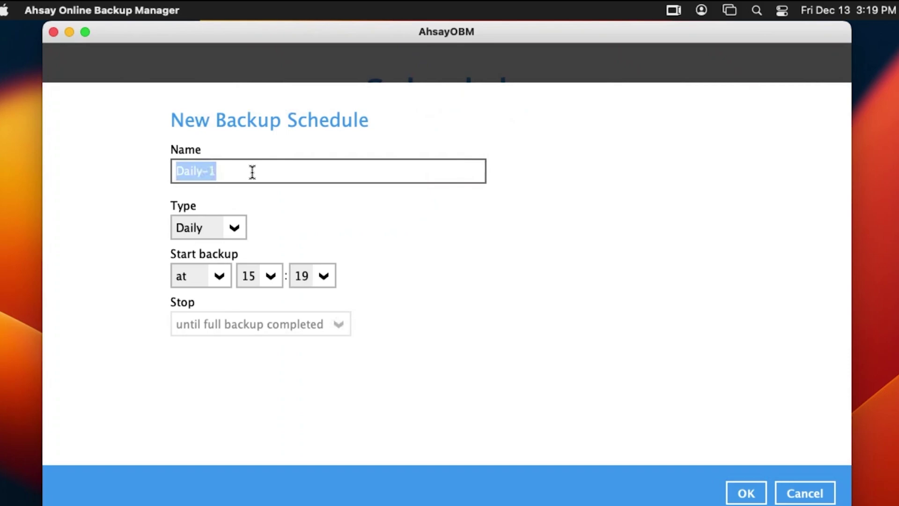
text(Daily)
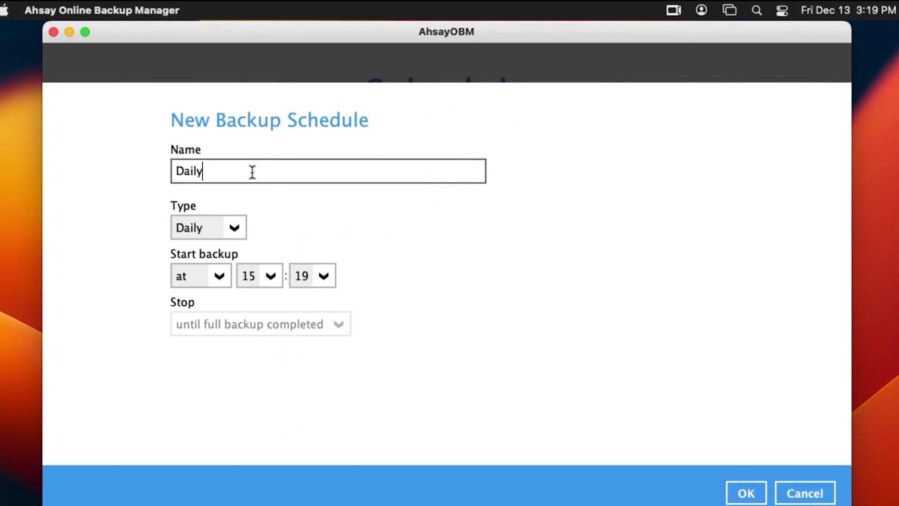
text( backup at 18:00)
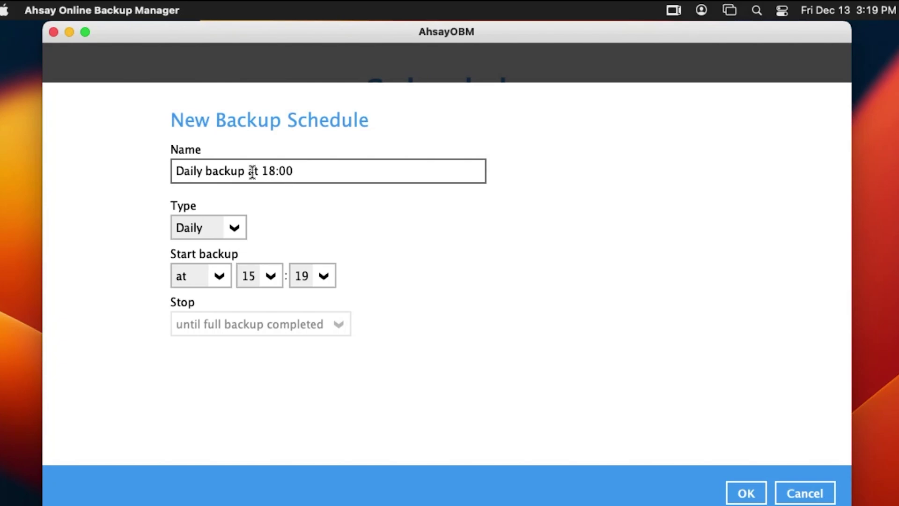
click(235, 231)
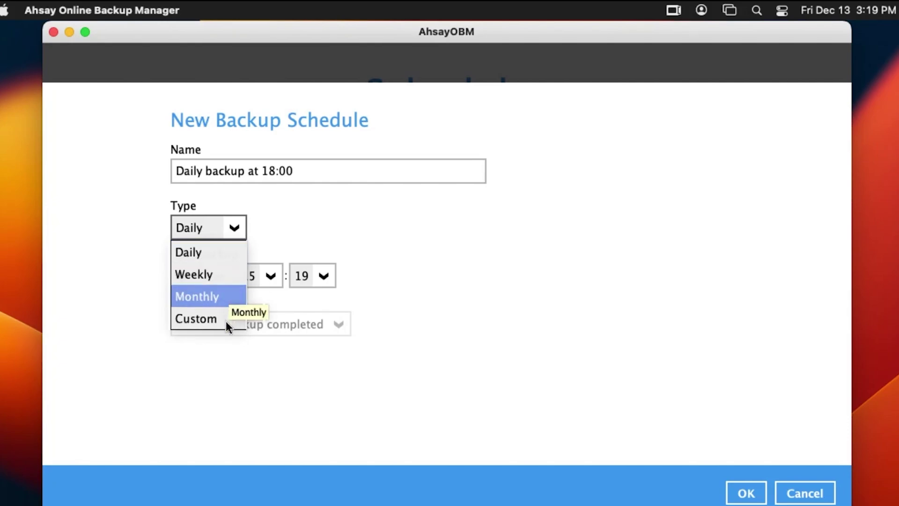
click(406, 249)
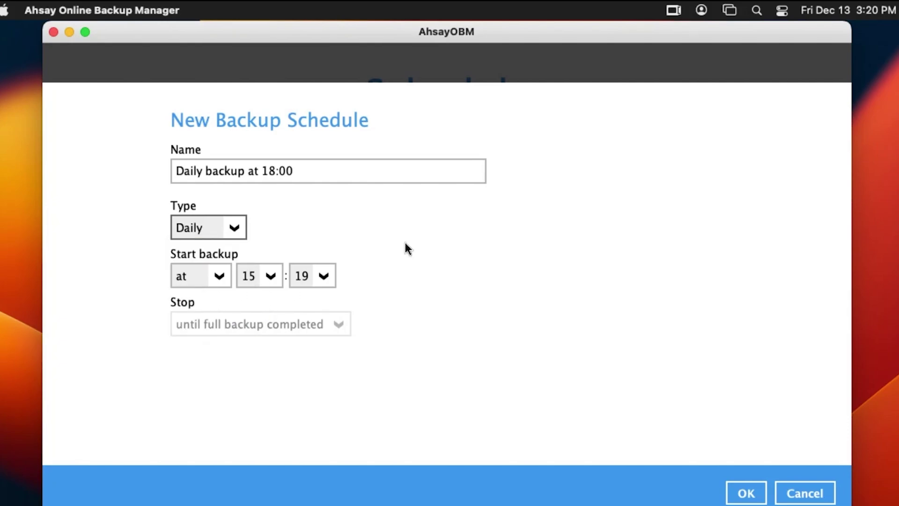
Set the schedule's backup start time to 18:00
click(276, 274)
click(268, 365)
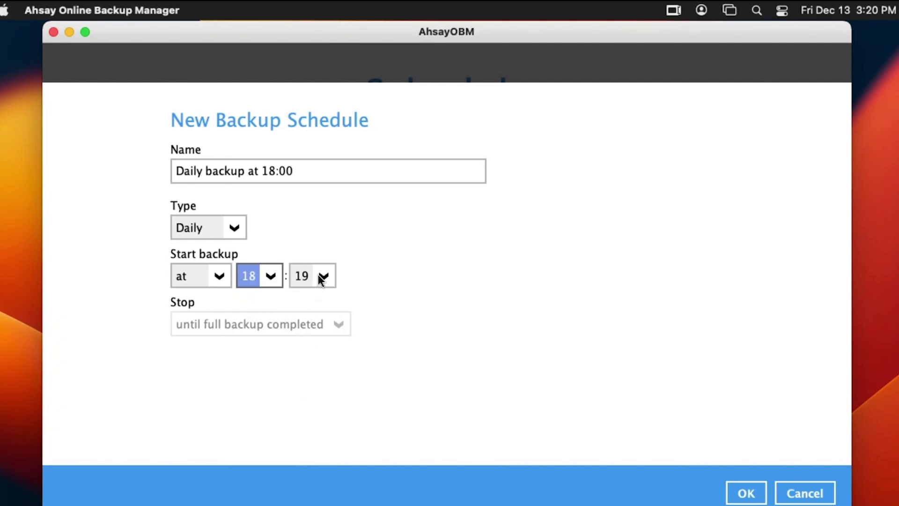
click(321, 280)
scroll(306, 321, up, 10)
click(304, 297)
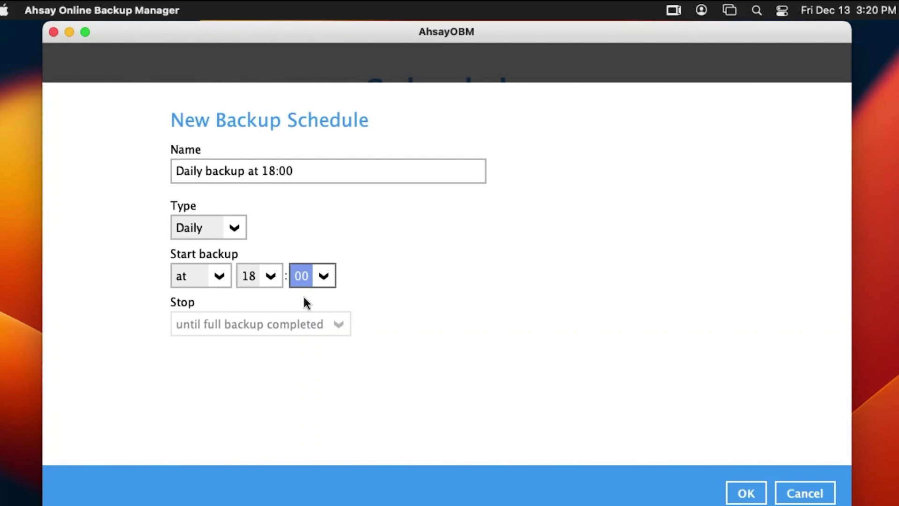
click(221, 278)
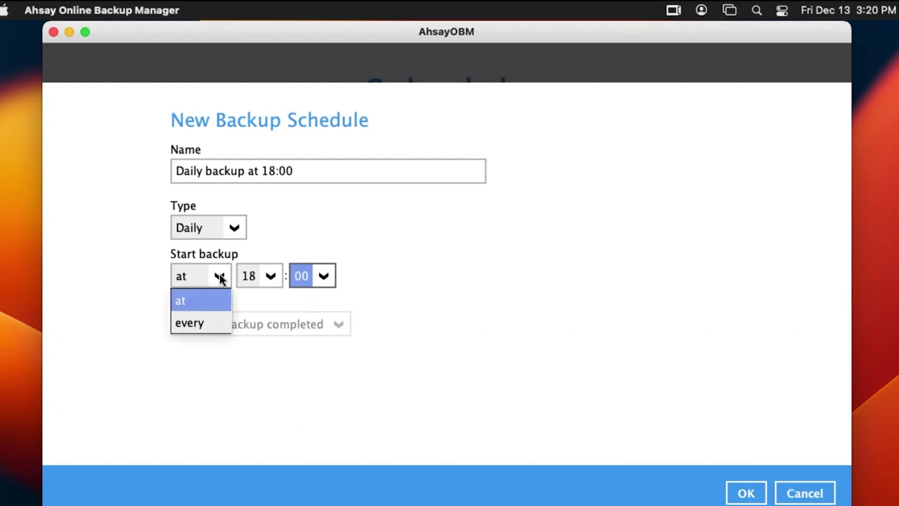
click(218, 320)
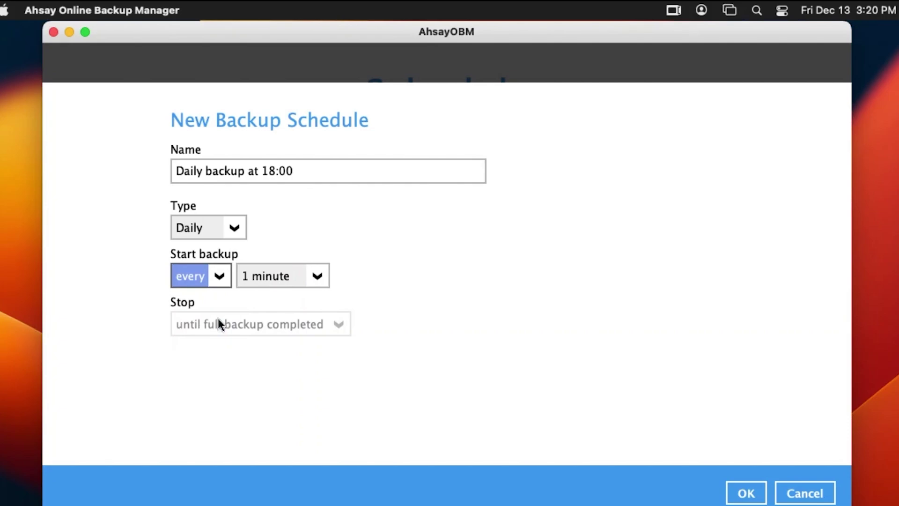
click(318, 276)
scroll(317, 341, down, 5)
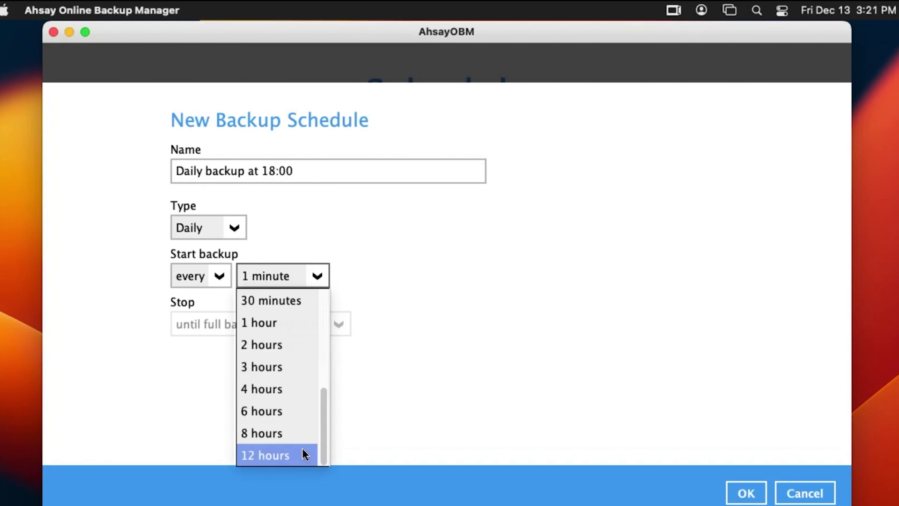
click(226, 276)
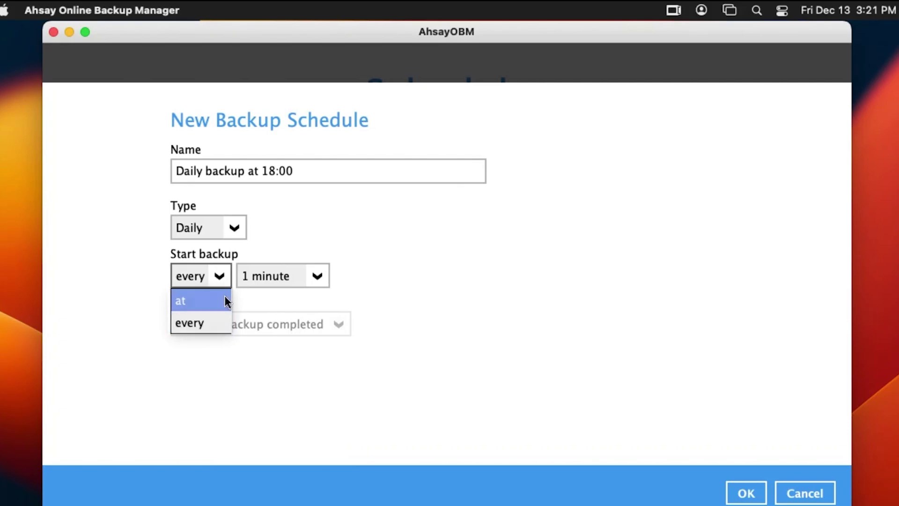
click(225, 300)
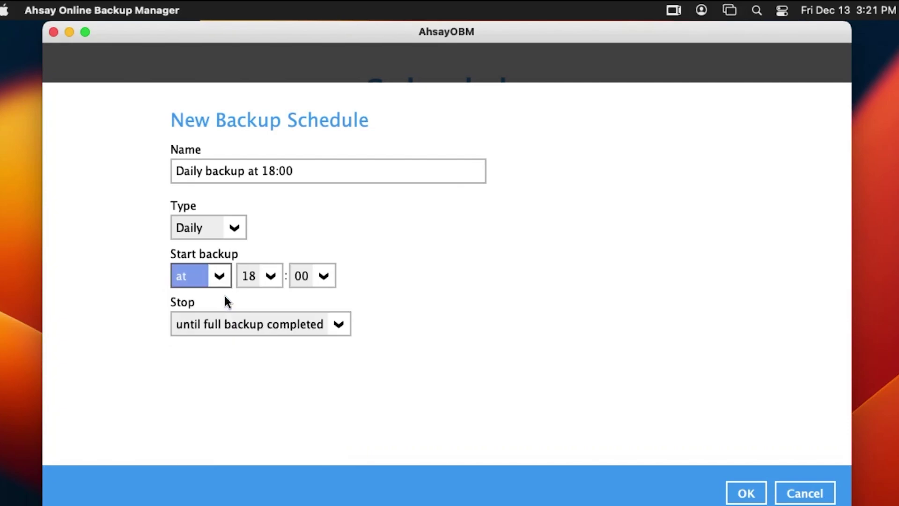
click(346, 326)
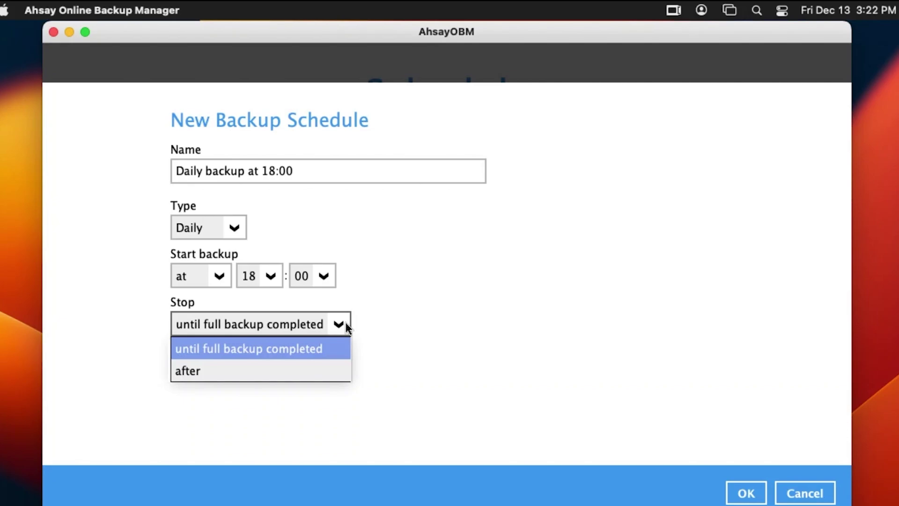
click(328, 369)
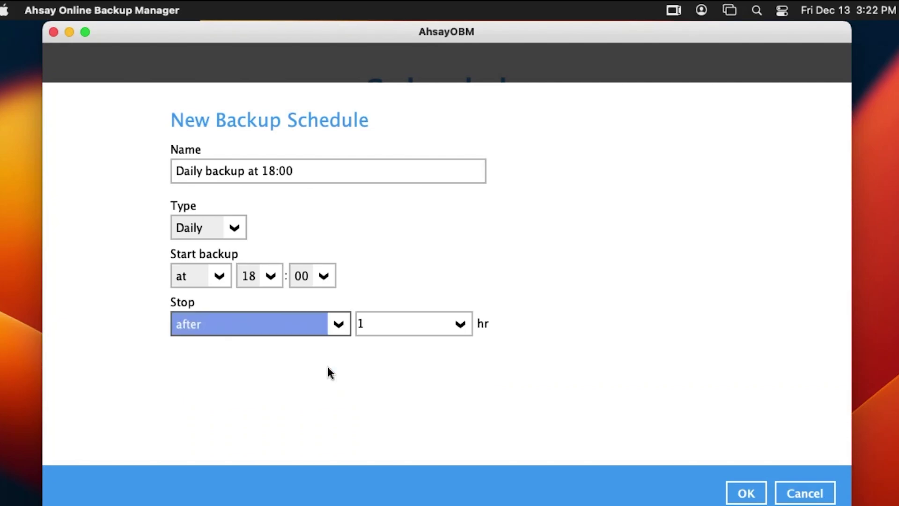
click(466, 324)
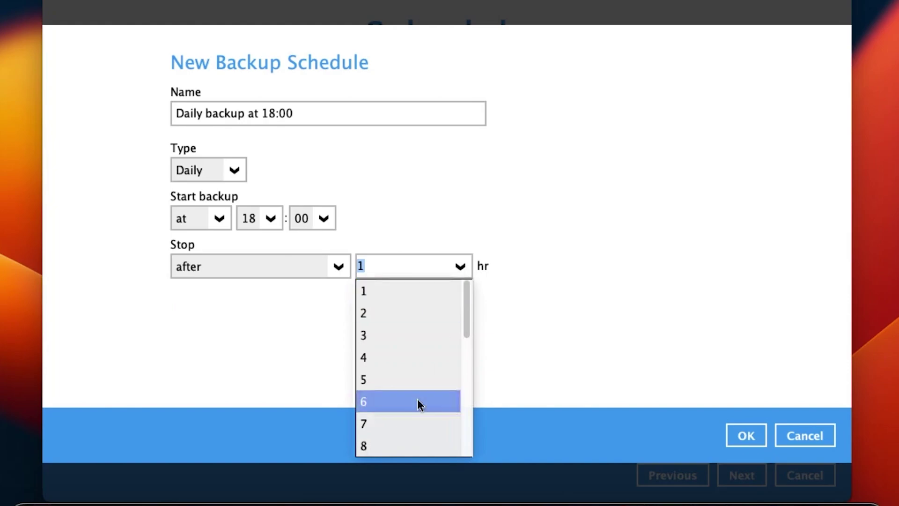
scroll(424, 483, down, 4)
scroll(432, 444, down, 2)
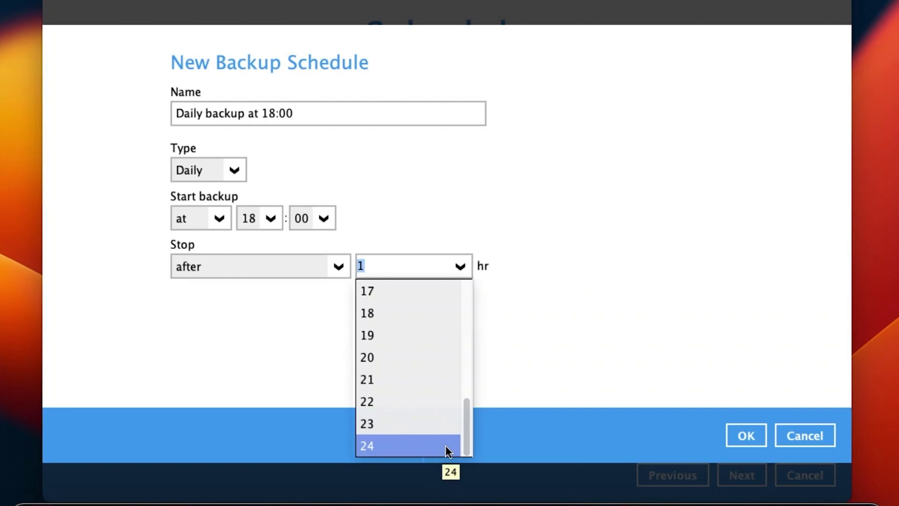
Set the schedule's stop option to "until full backup completed", save the schedule and continue to the backup destination
click(338, 266)
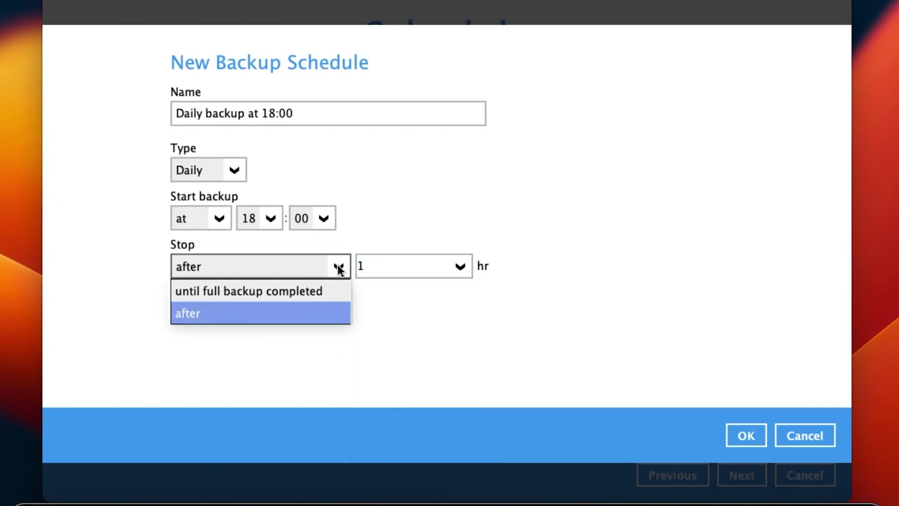
click(335, 291)
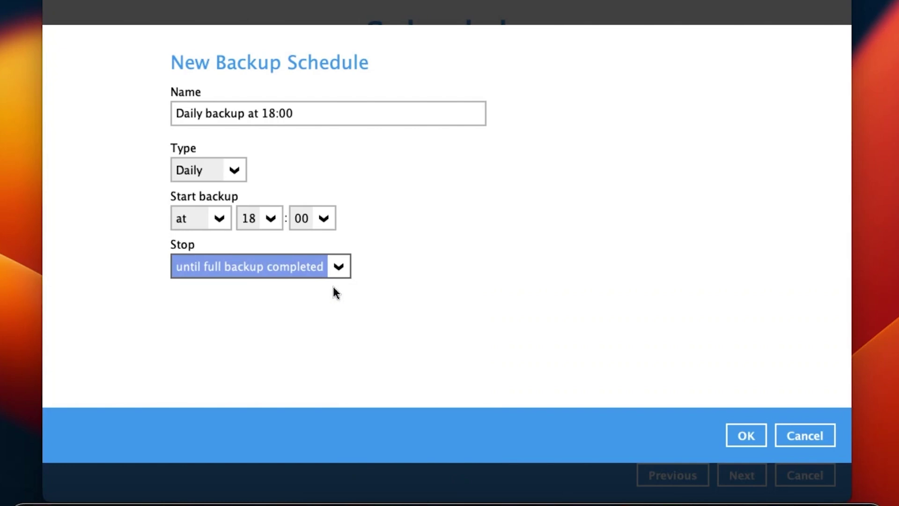
click(747, 435)
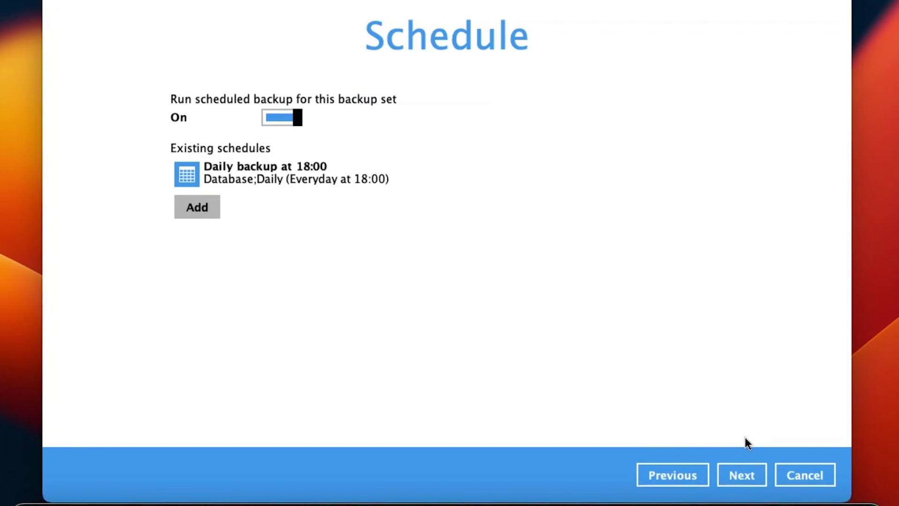
click(742, 475)
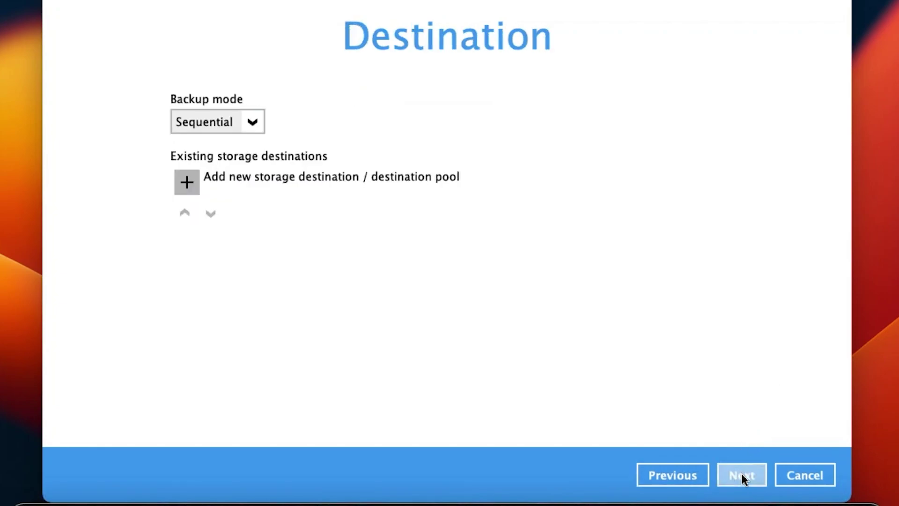
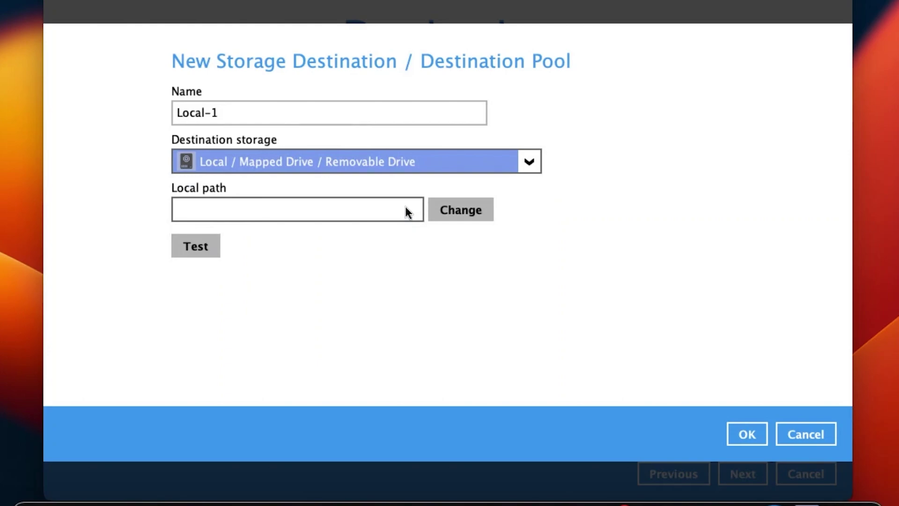
Set the Local-1 destination's path to the backup01 share on 10.3.0.115, add the destination and continue to encryption
click(450, 211)
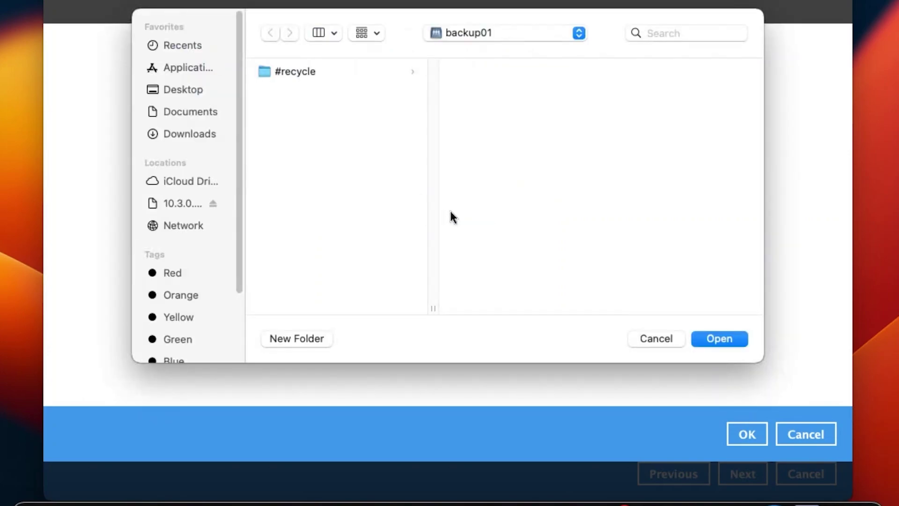
click(184, 206)
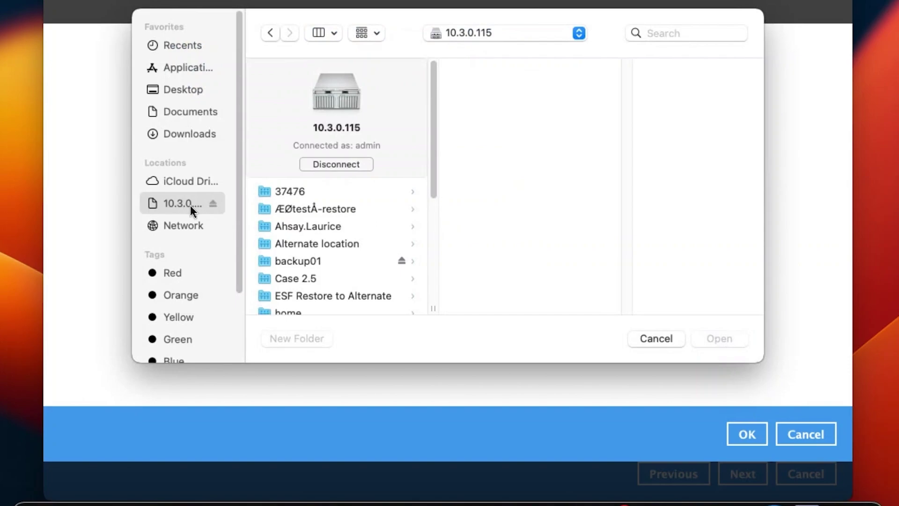
click(317, 261)
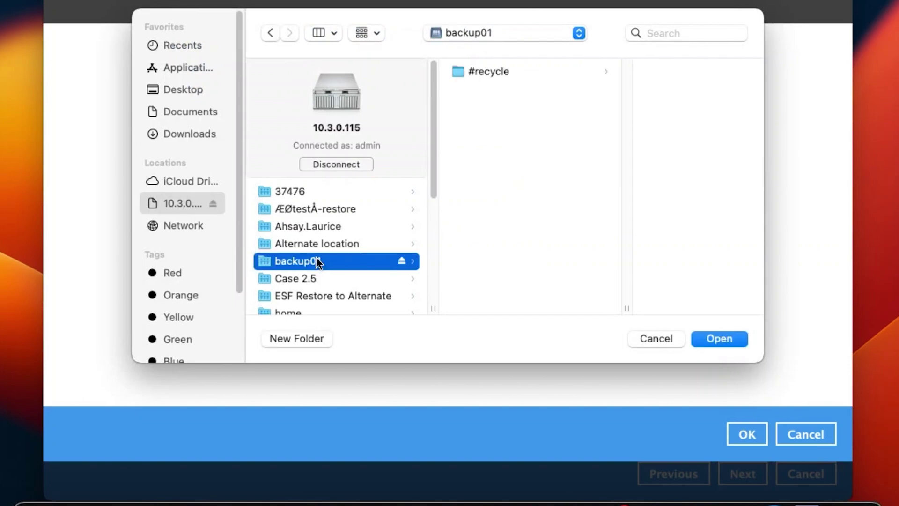
click(718, 337)
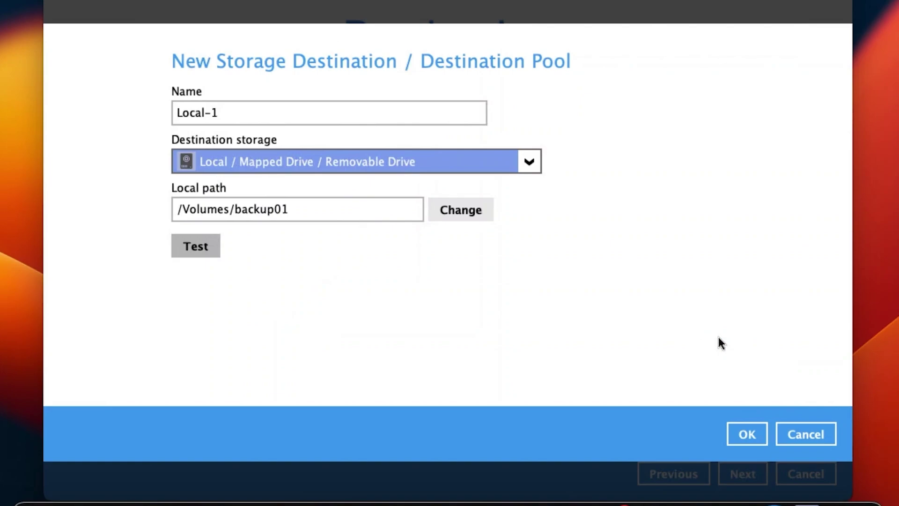
click(743, 431)
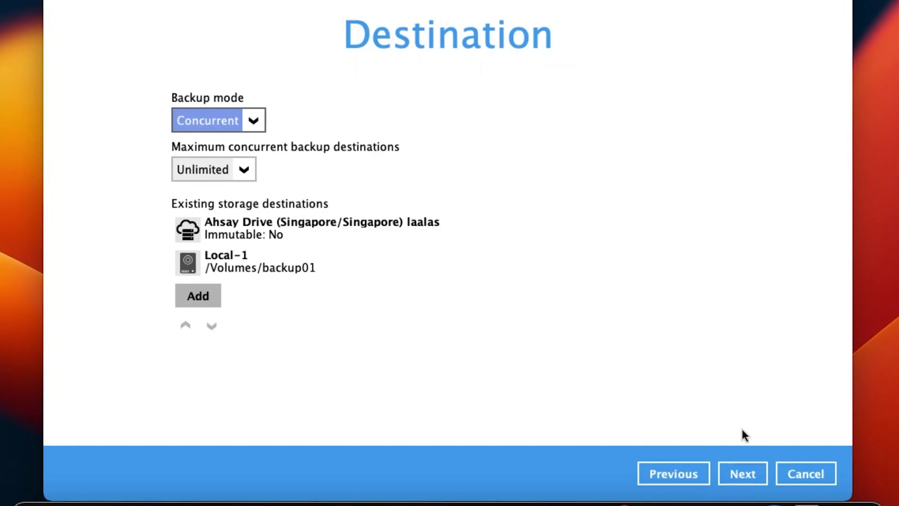
click(739, 470)
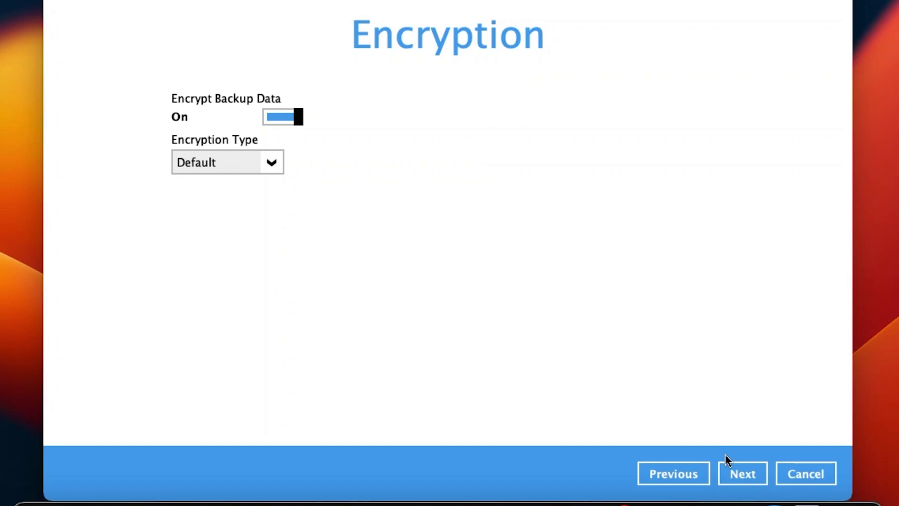
Accept the Default encryption type, confirm the encryption key has been noted, and close the backup set creation
click(744, 472)
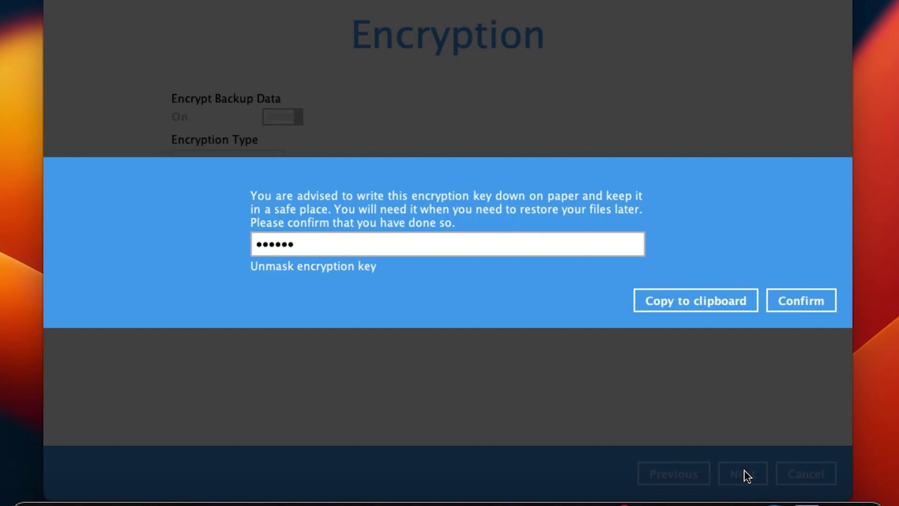
click(795, 307)
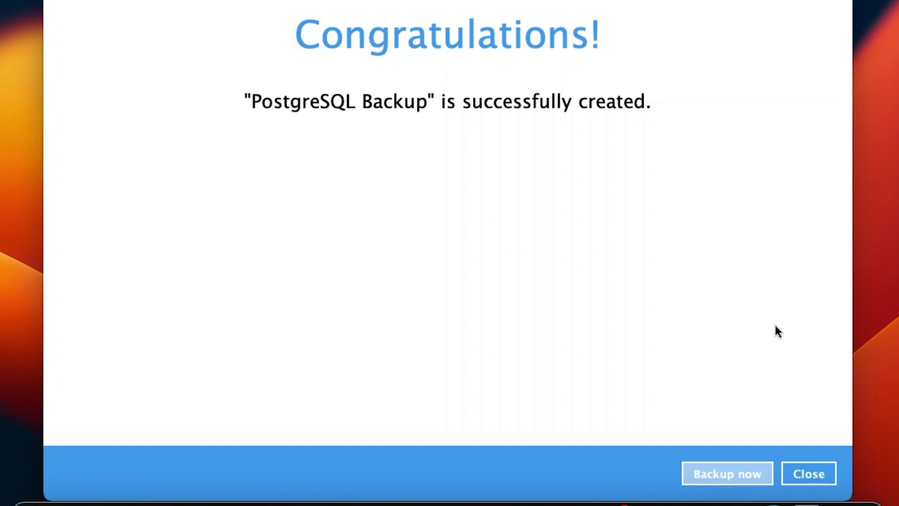
click(811, 474)
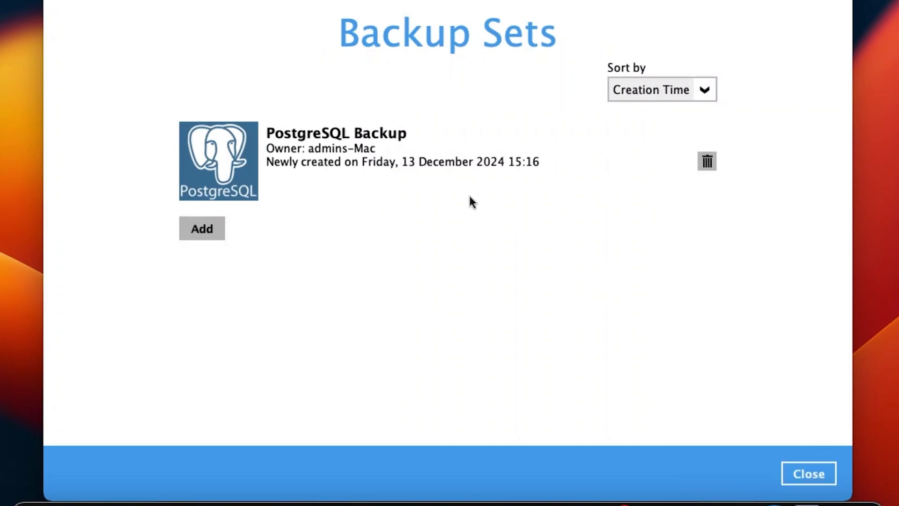
Open the PostgreSQL Backup set's advanced settings and examine its deduplication options and the retention policy's time units
click(443, 183)
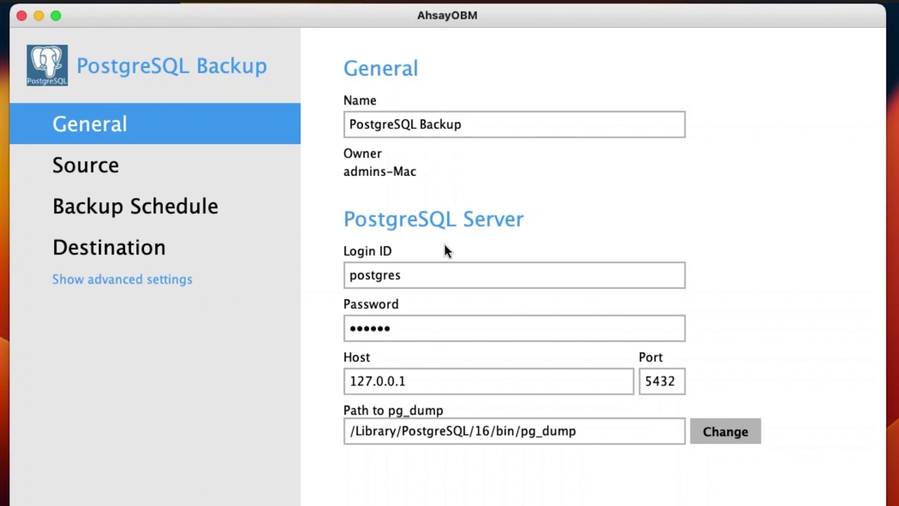
click(152, 280)
click(197, 290)
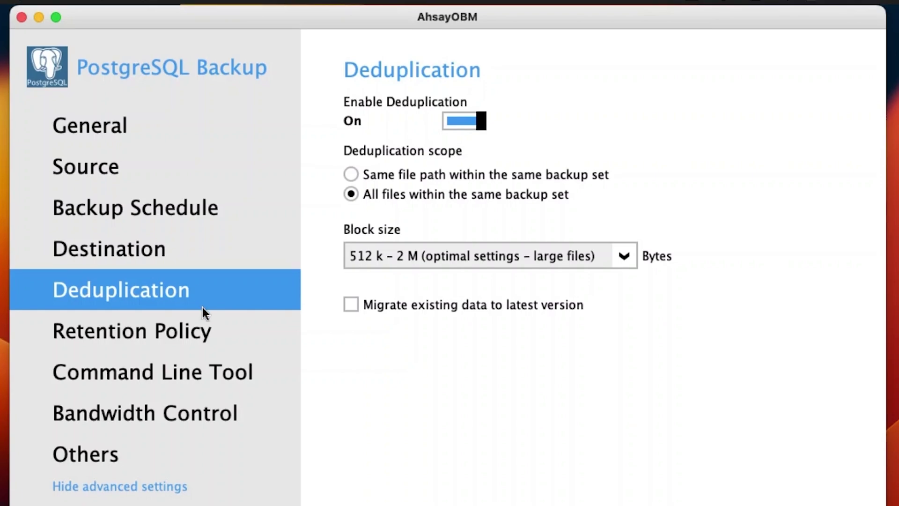
click(218, 335)
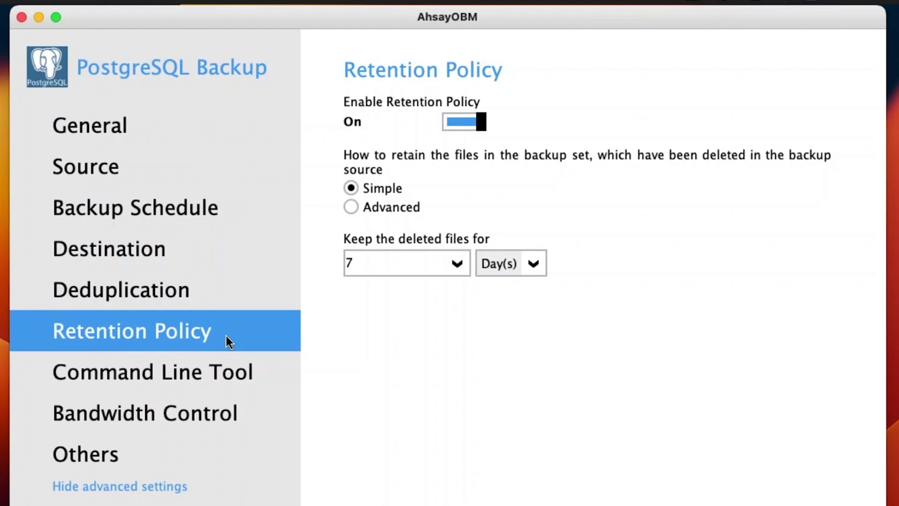
click(533, 263)
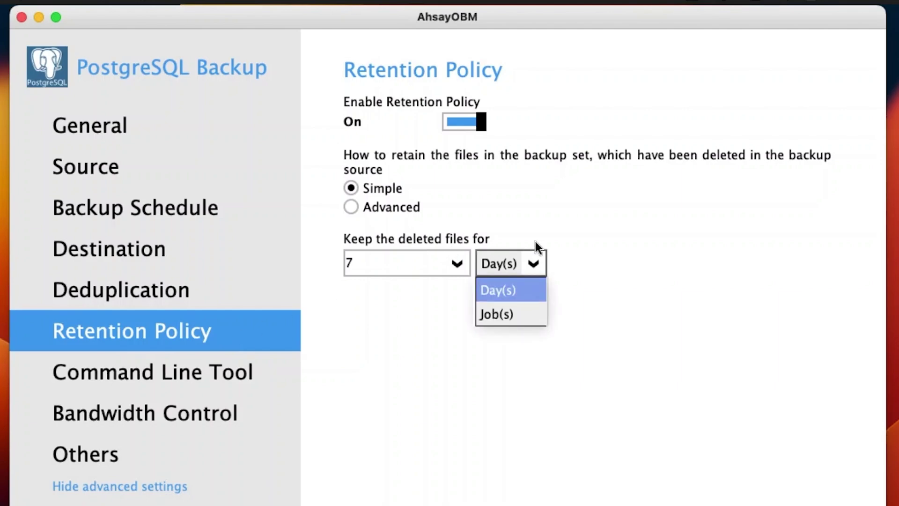
click(546, 219)
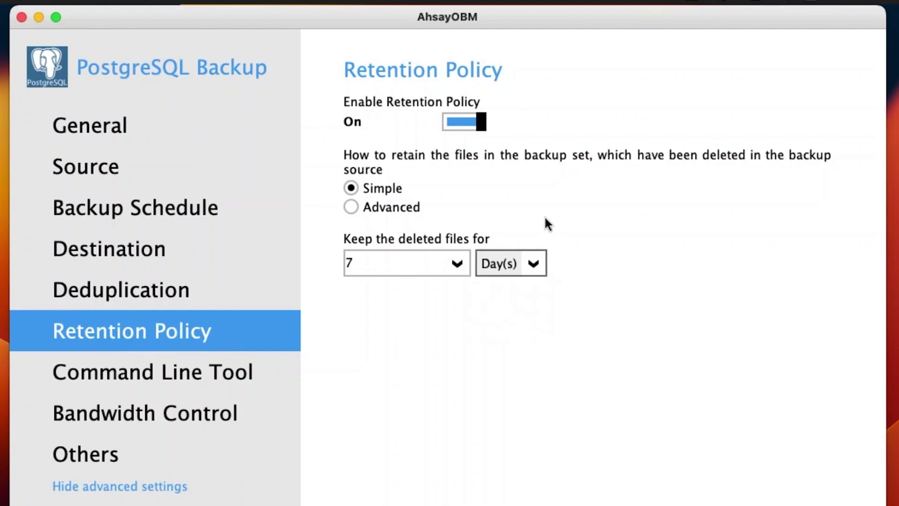
click(348, 210)
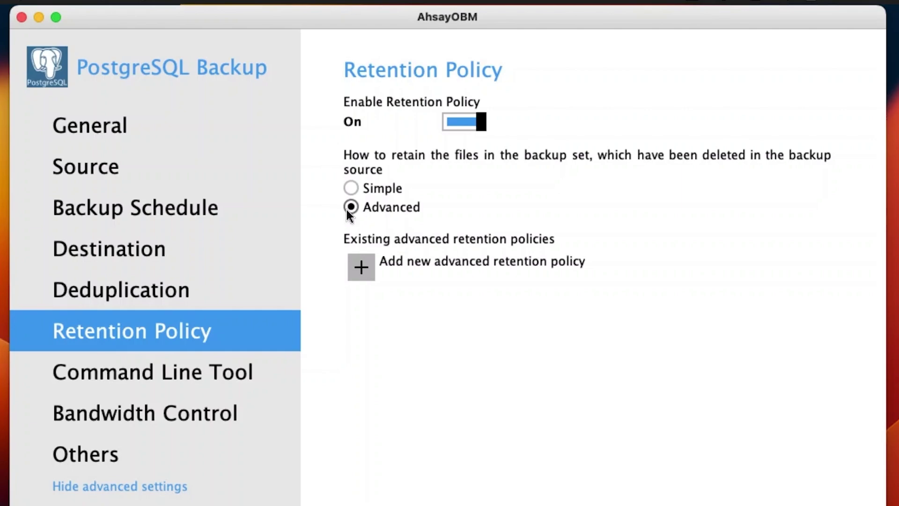
click(370, 262)
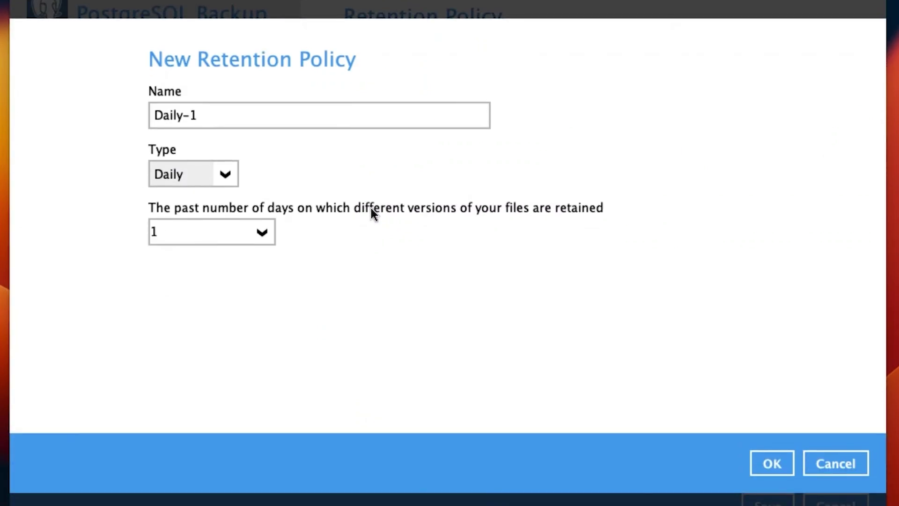
click(309, 114)
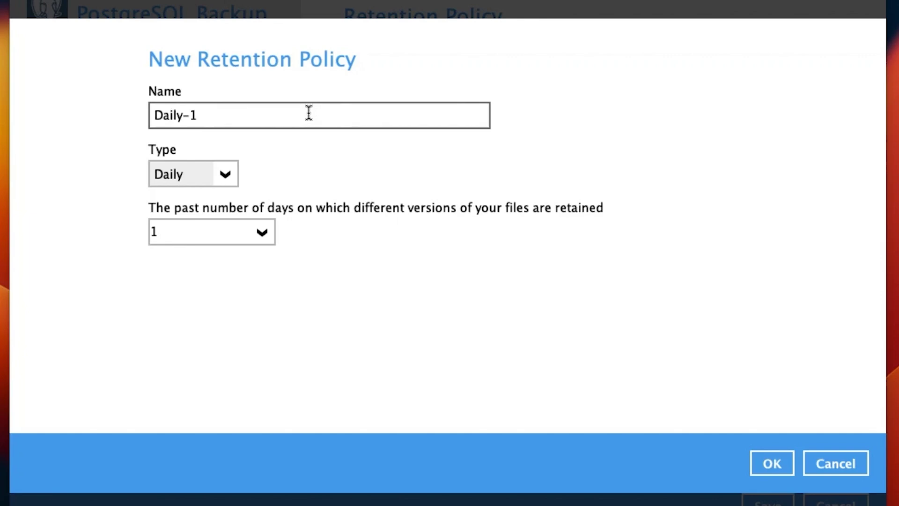
click(234, 173)
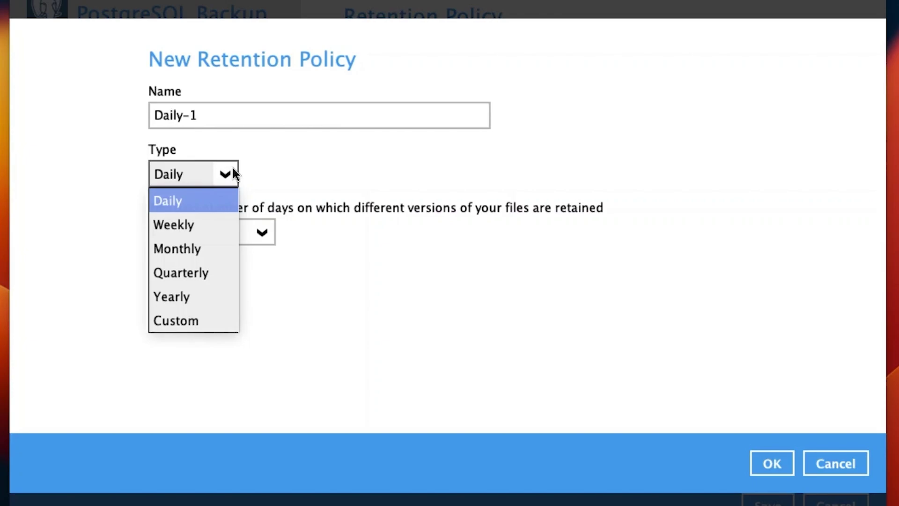
click(417, 191)
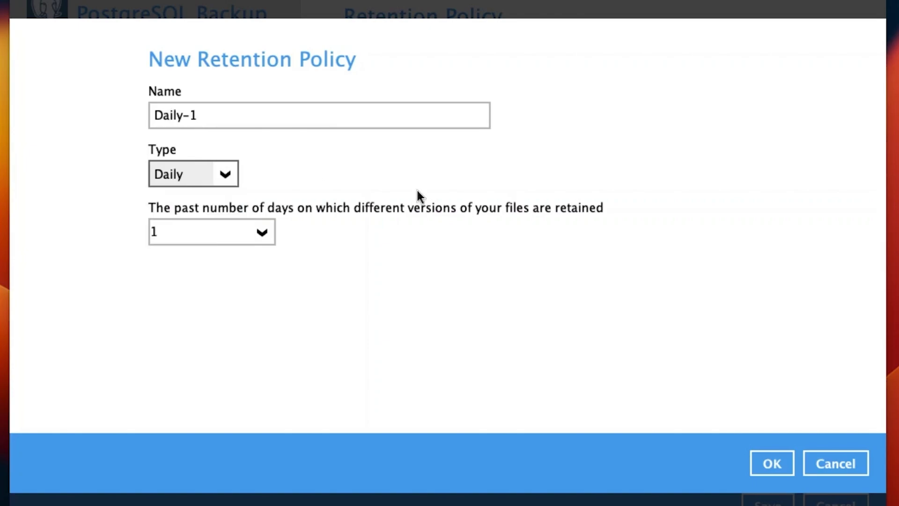
click(839, 462)
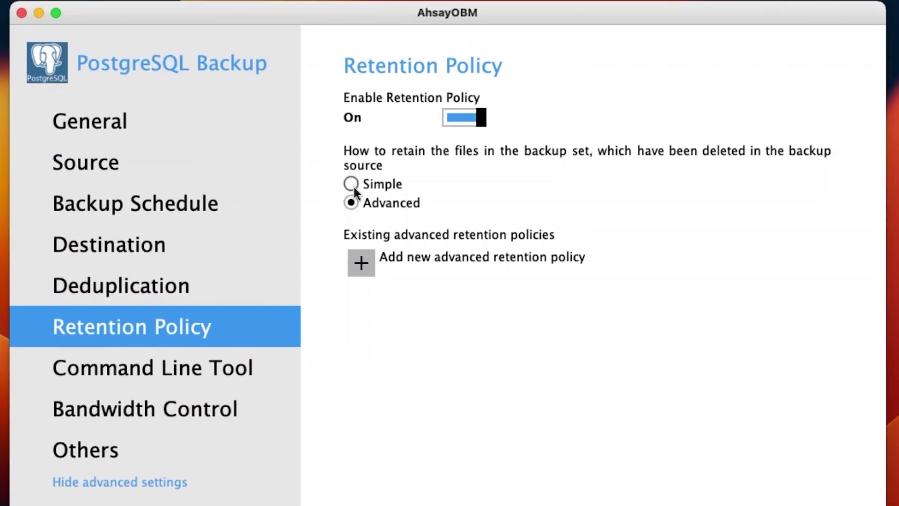
Switch the retention policy to Simple and keep the deleted files for 90 days
click(352, 184)
click(381, 260)
double_click(382, 260)
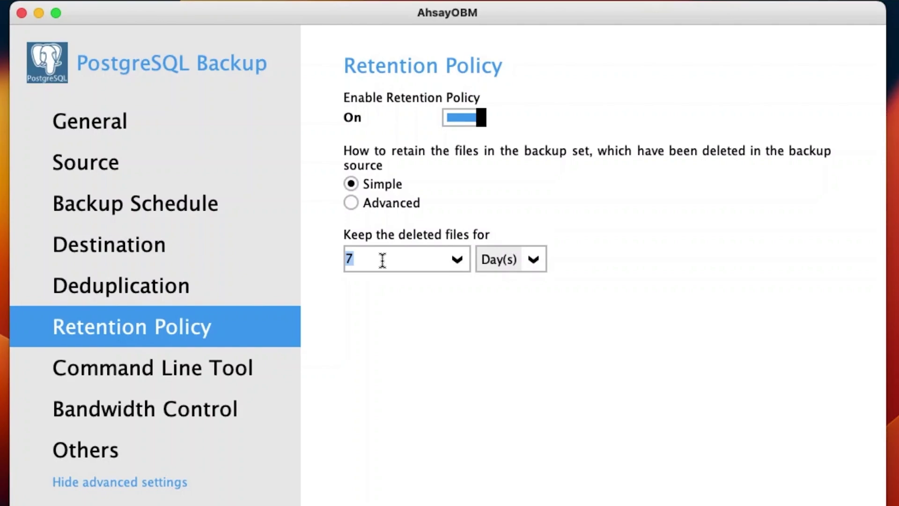
text(90)
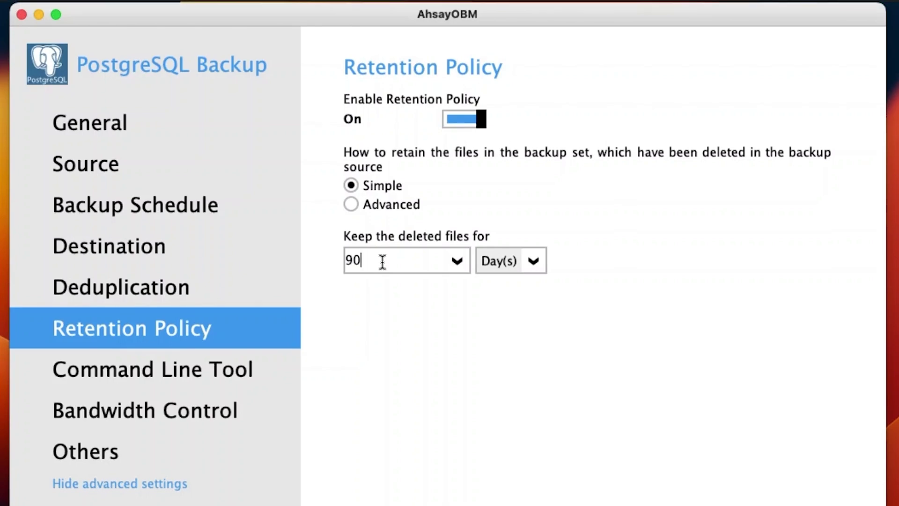
Review the available compression types, keep "Fast with optimization for local", and save the backup set's settings
click(225, 450)
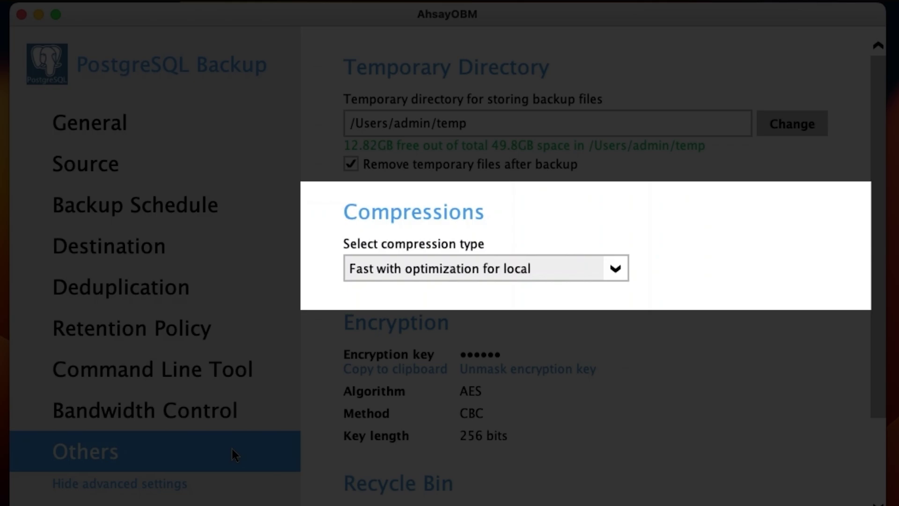
click(602, 274)
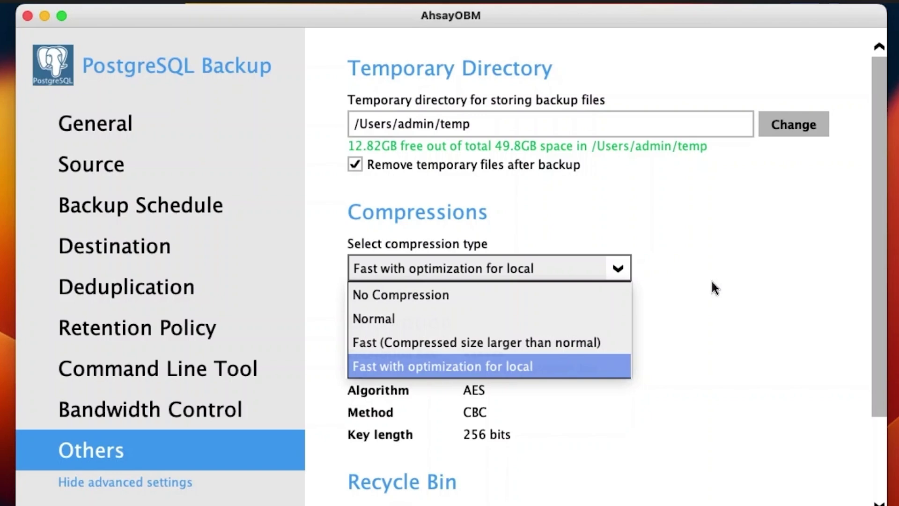
click(709, 281)
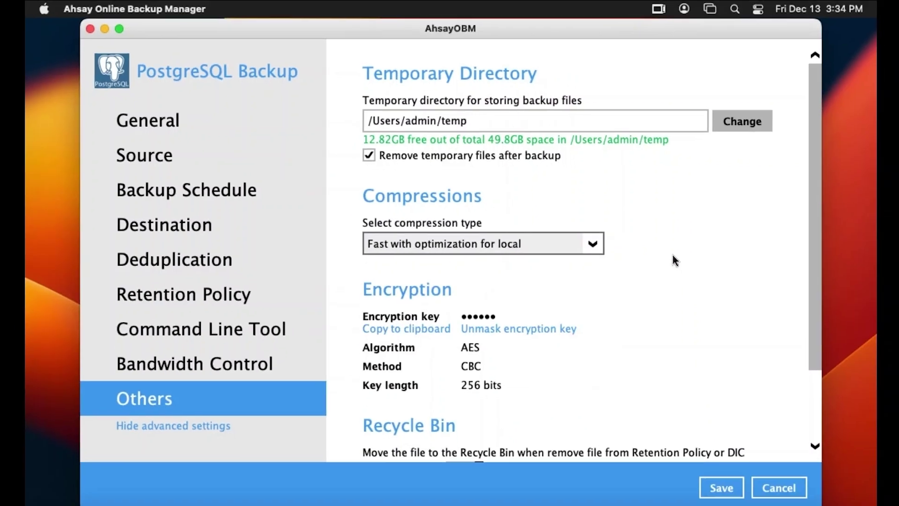
click(726, 490)
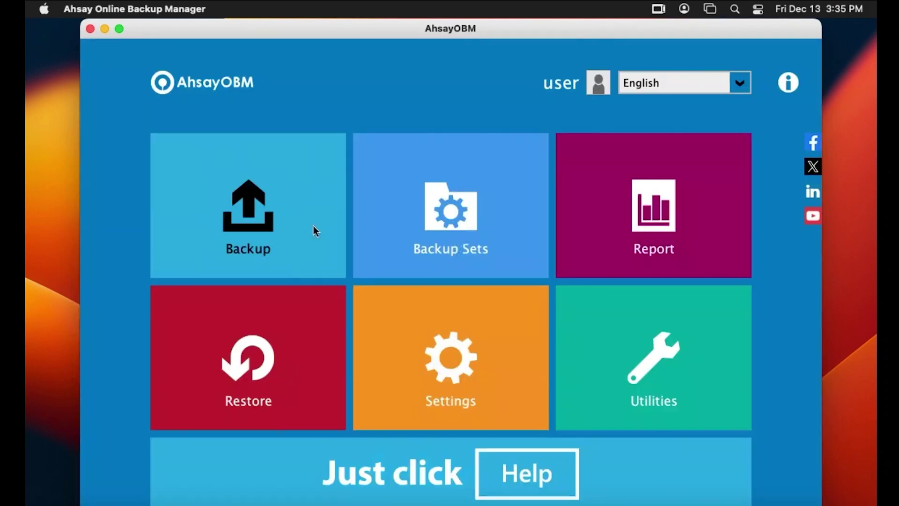
Start a backup of the PostgreSQL Backup set to both the Ahsay Drive and Local-1 destinations
click(313, 225)
click(340, 224)
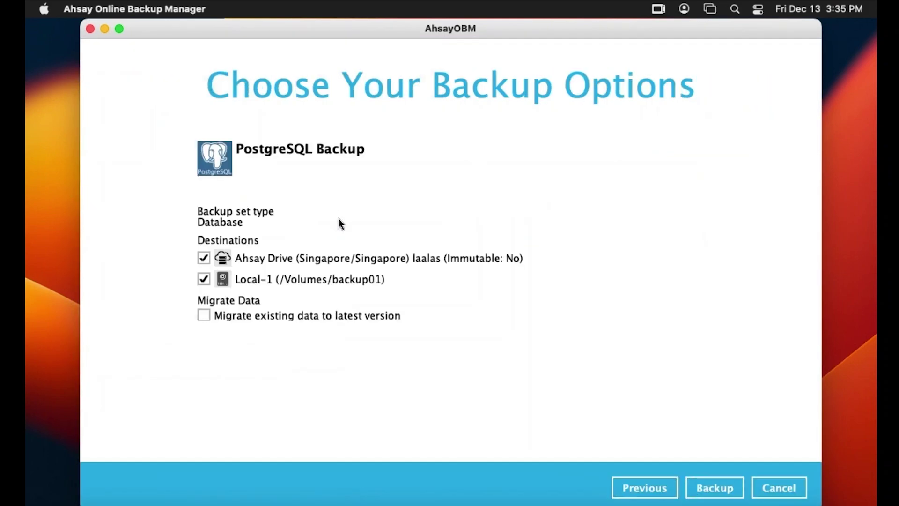
click(703, 485)
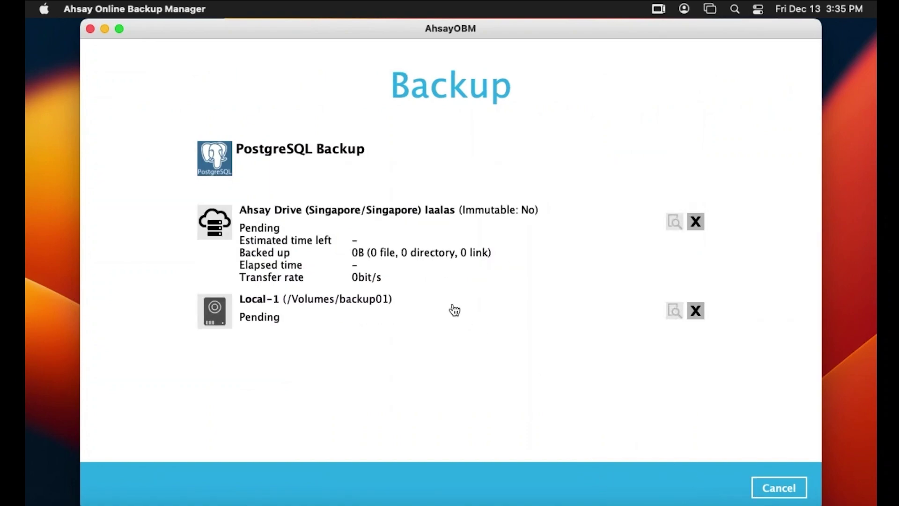